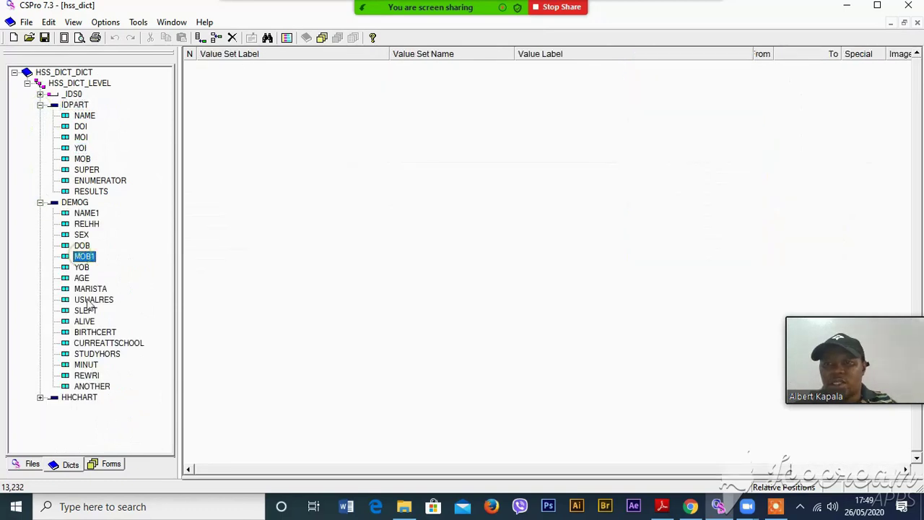
# Review the Yes and No values in the SLEPT item's value set
pyautogui.click(85, 310)
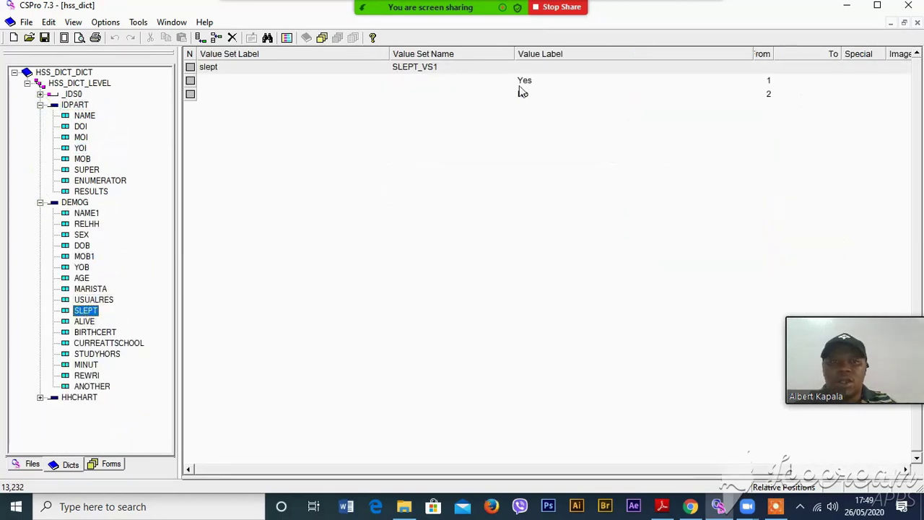
pyautogui.click(520, 81)
pyautogui.click(521, 96)
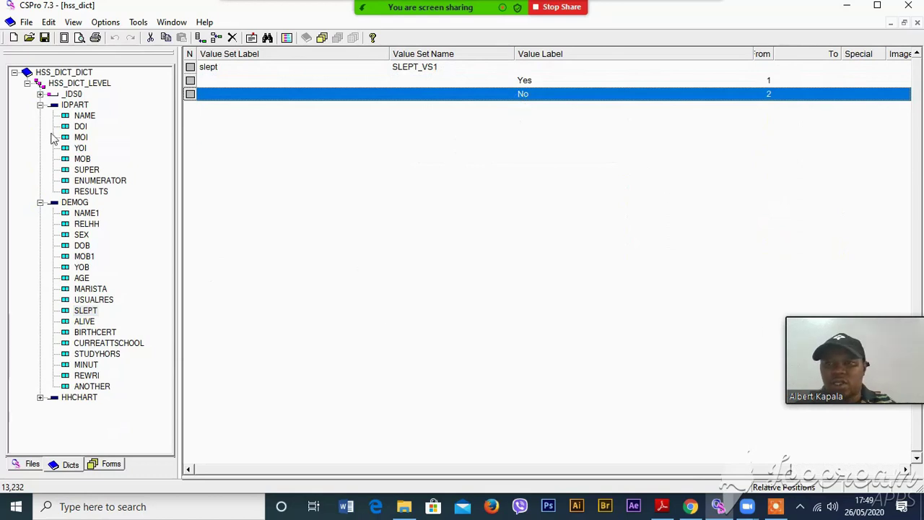
# Place all _IDS0 items on the first entry form using dictionary labels with text left and extended controls
pyautogui.click(40, 94)
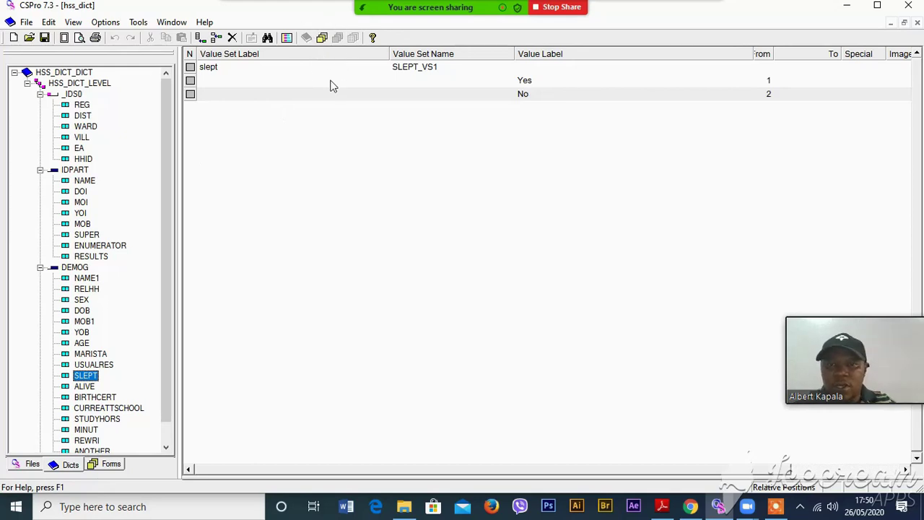
pyautogui.click(322, 38)
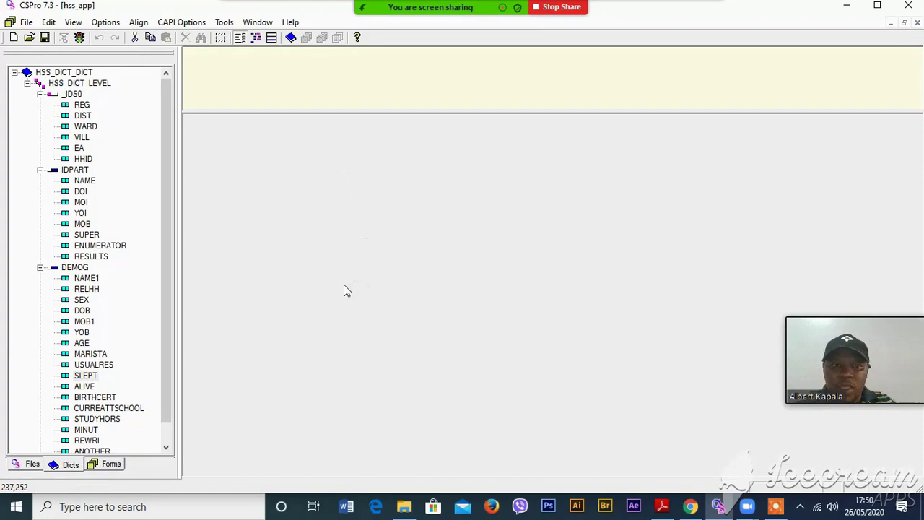
pyautogui.click(169, 261)
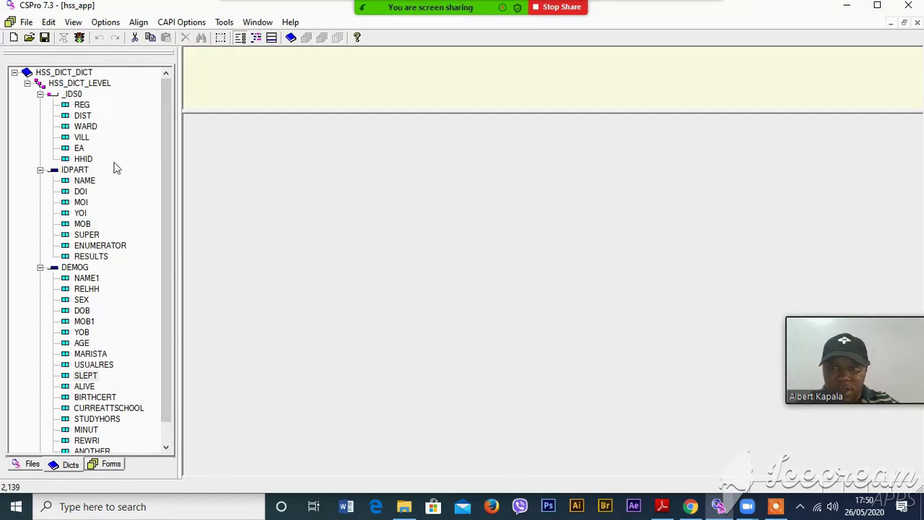
pyautogui.click(72, 95)
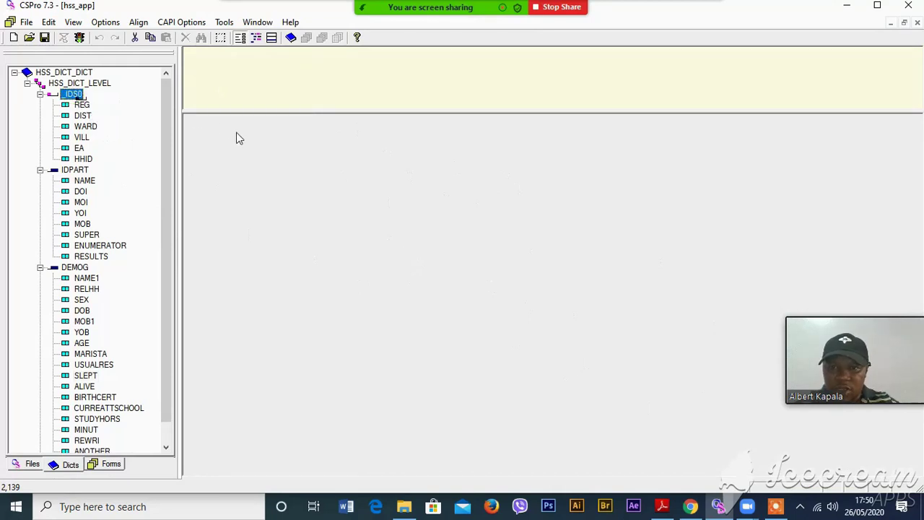
pyautogui.moveTo(264, 155); pyautogui.dragTo(262, 153)
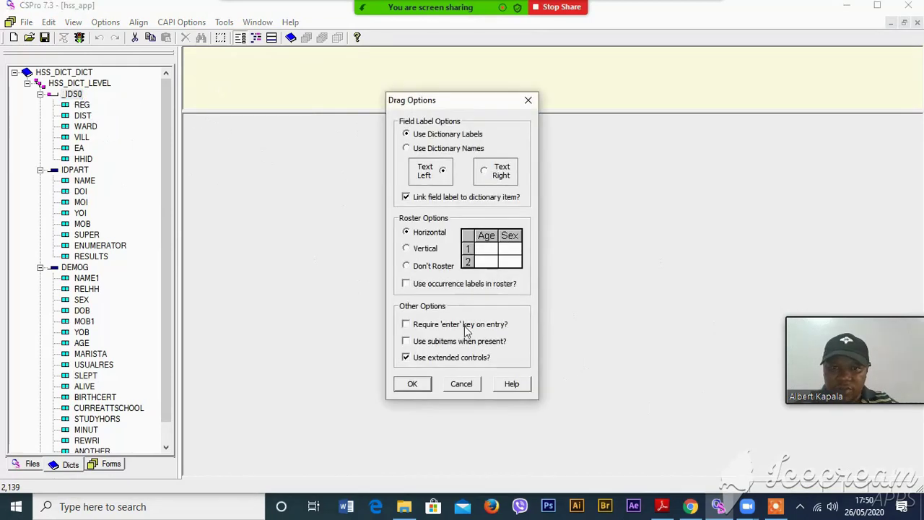
pyautogui.click(412, 384)
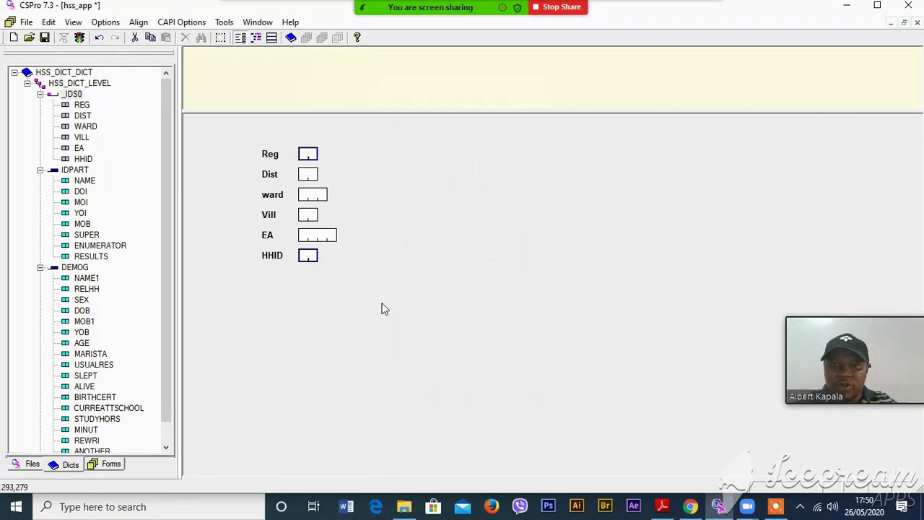
# Add a new form named PART_A_IDENTIFICATION, keeping the label New Form
pyautogui.rightClick(321, 311)
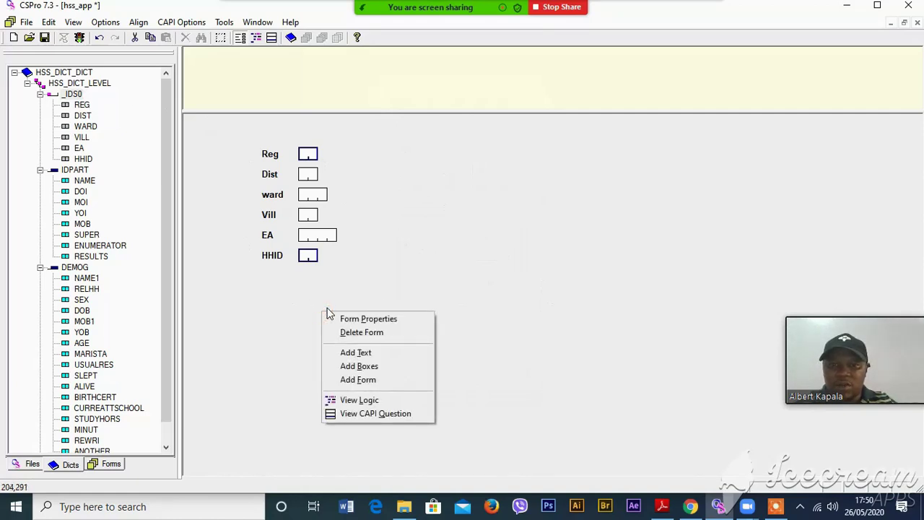
pyautogui.click(357, 379)
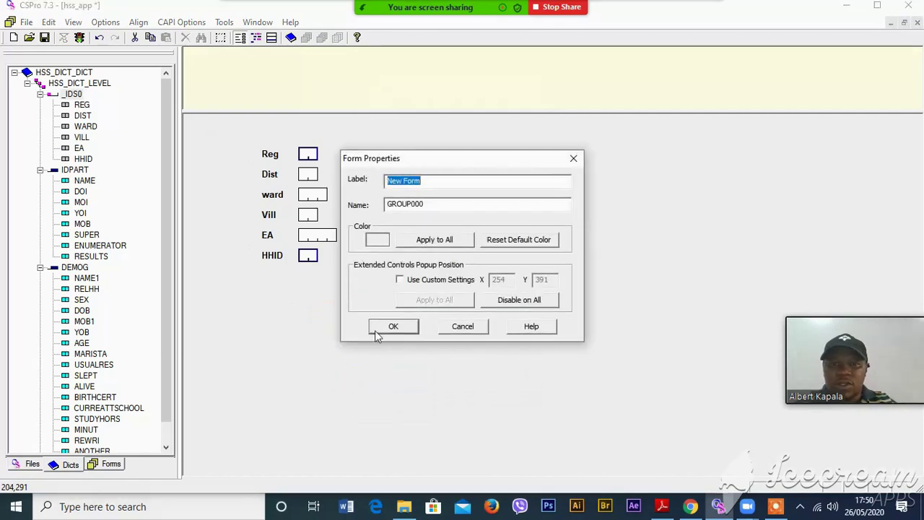
pyautogui.click(428, 204)
pyautogui.doubleClick(427, 204)
pyautogui.write('I')
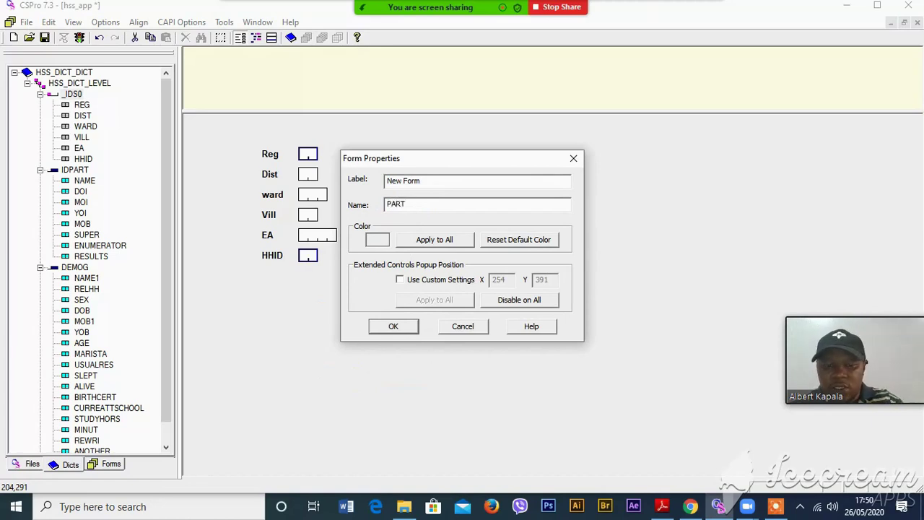
pyautogui.write('_A_IDENT')
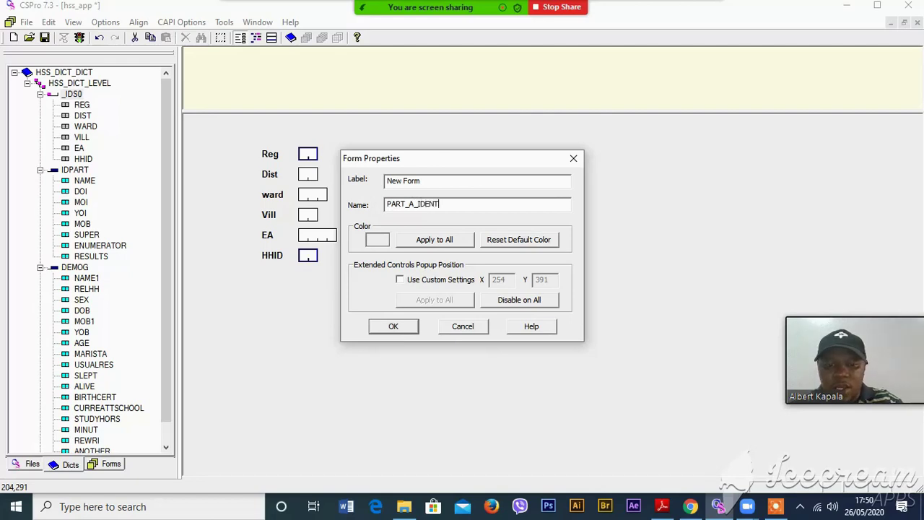
pyautogui.write('IFICATI')
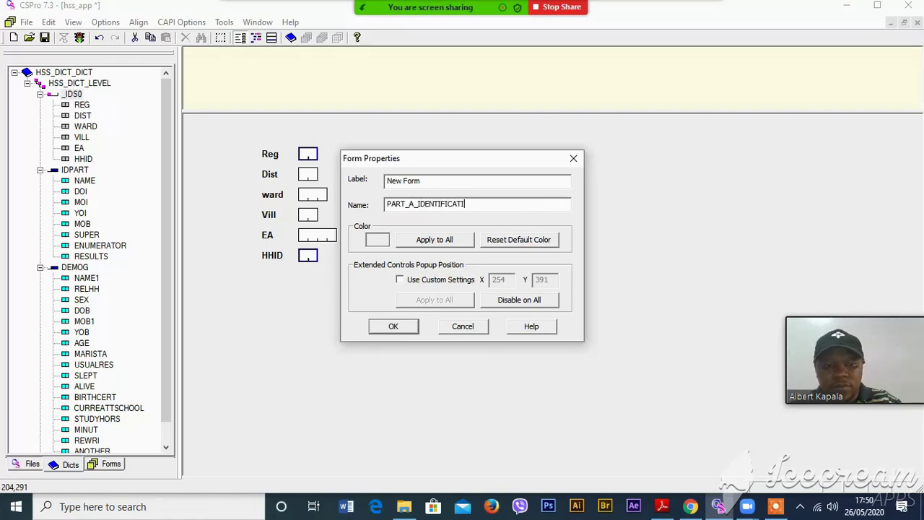
pyautogui.write('ON')
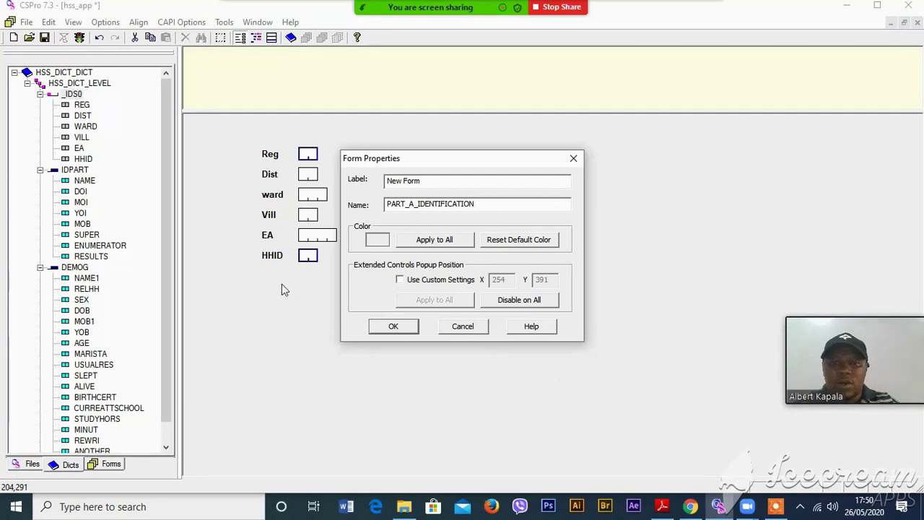
pyautogui.click(378, 325)
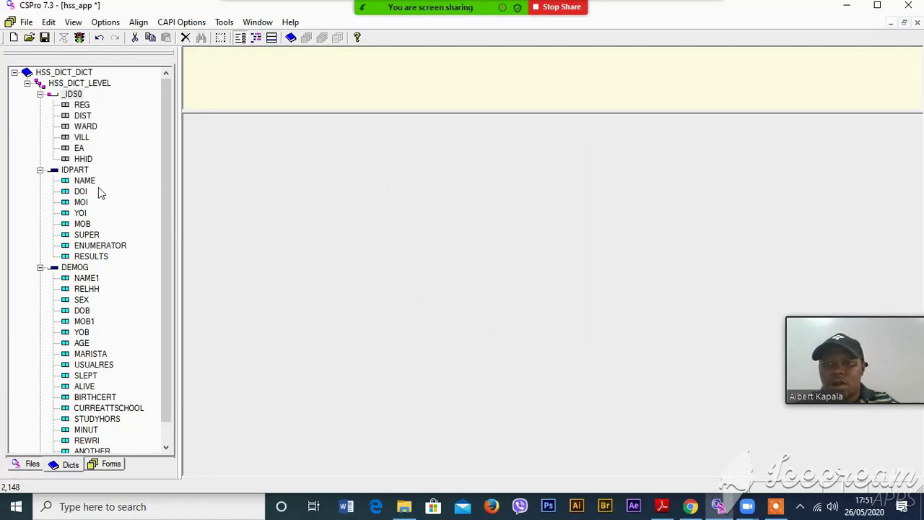
# Place all IDPART record items on the PART_A_IDENTIFICATION form using dictionary labels and extended controls
pyautogui.click(76, 172)
pyautogui.moveTo(78, 171); pyautogui.dragTo(270, 127)
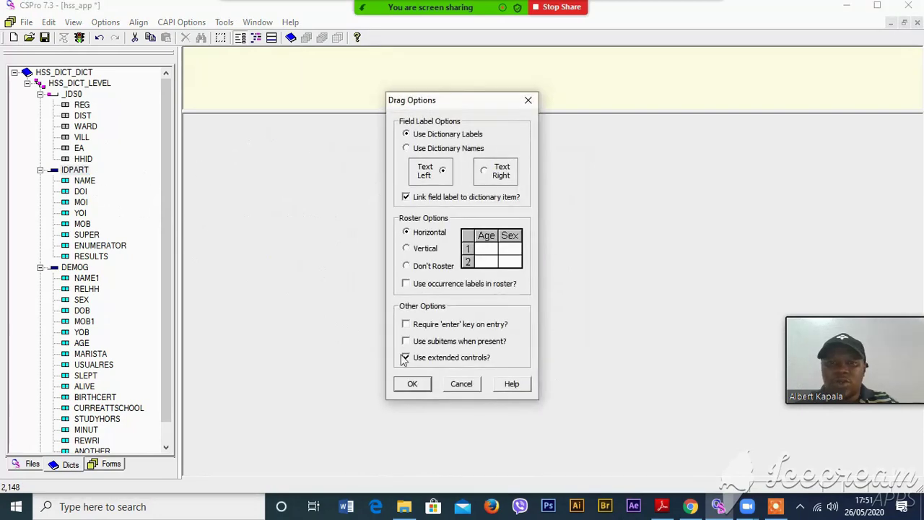
pyautogui.click(413, 382)
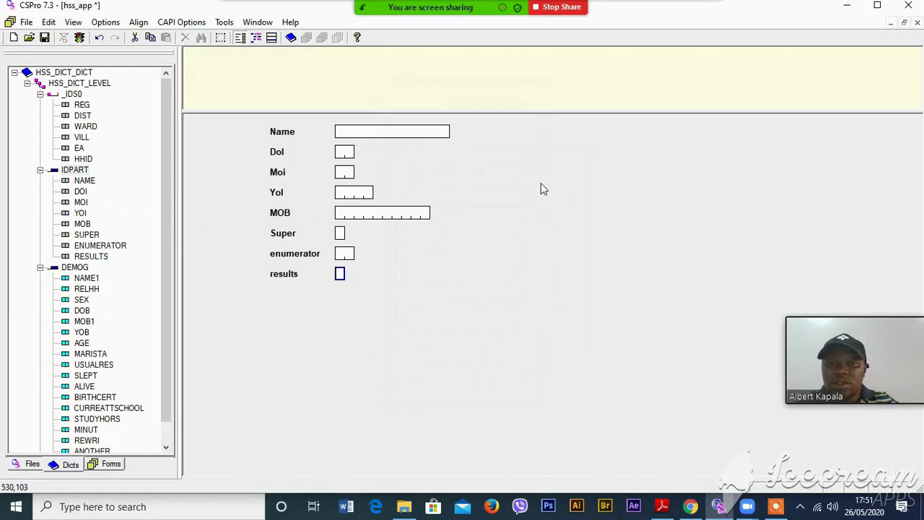
# Add another form with default properties and place the DEMOG record on it as a horizontal roster
pyautogui.rightClick(387, 353)
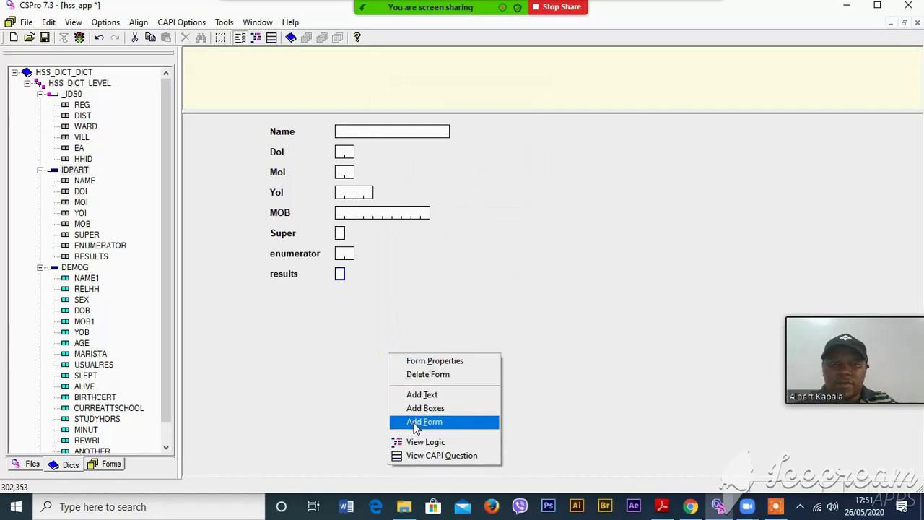
pyautogui.click(481, 265)
pyautogui.rightClick(443, 334)
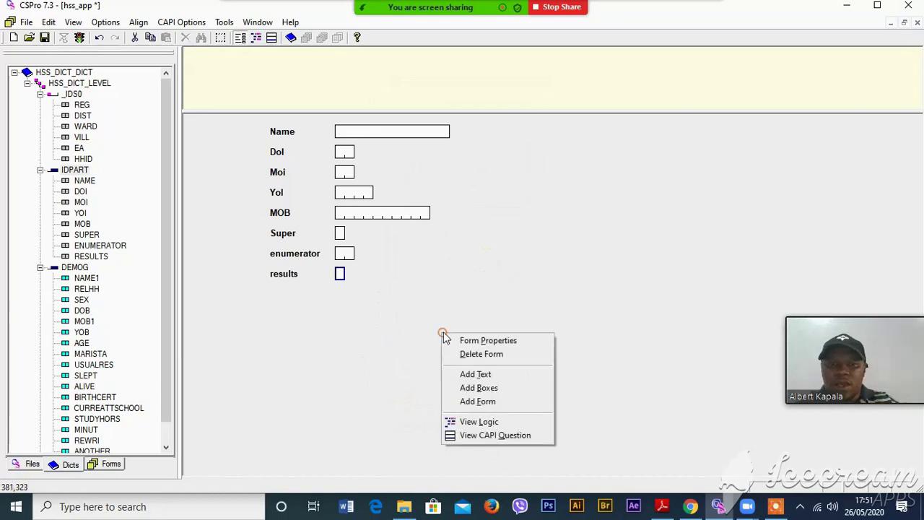
pyautogui.click(477, 400)
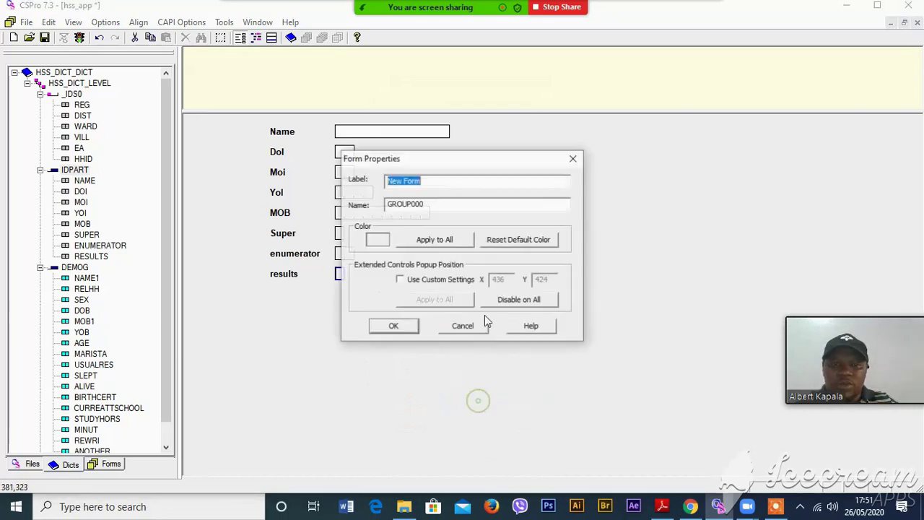
pyautogui.click(397, 327)
pyautogui.moveTo(79, 269); pyautogui.dragTo(257, 138)
pyautogui.click(412, 383)
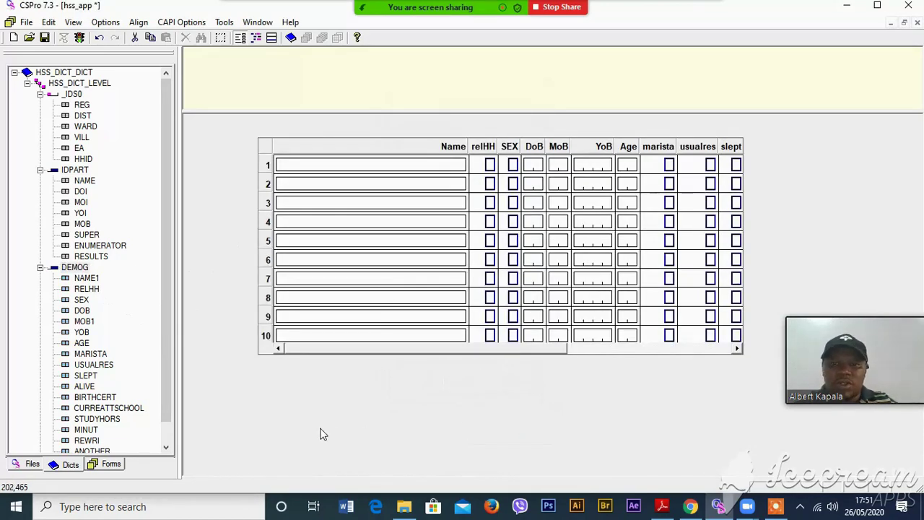
# Add one more form with default properties and place the HHCHART record's items on it using dictionary labels
pyautogui.moveTo(166, 373); pyautogui.dragTo(171, 436)
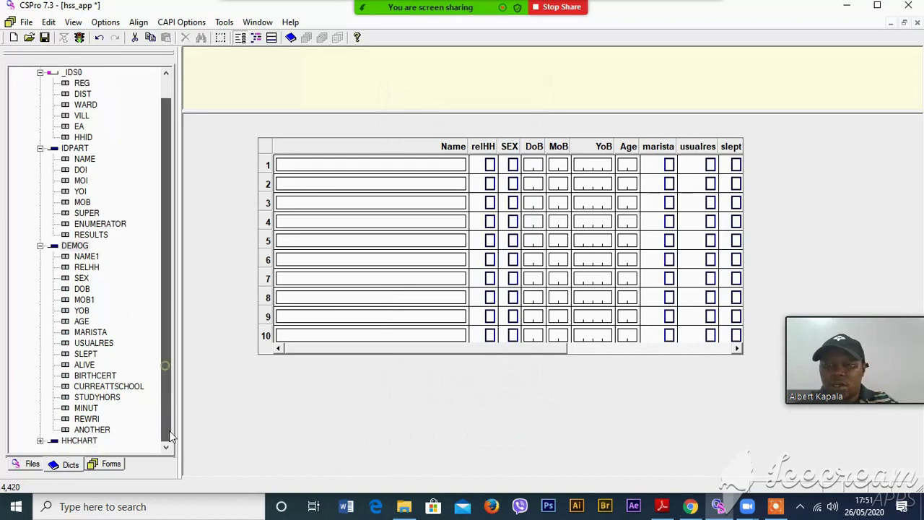
pyautogui.rightClick(424, 418)
pyautogui.click(460, 374)
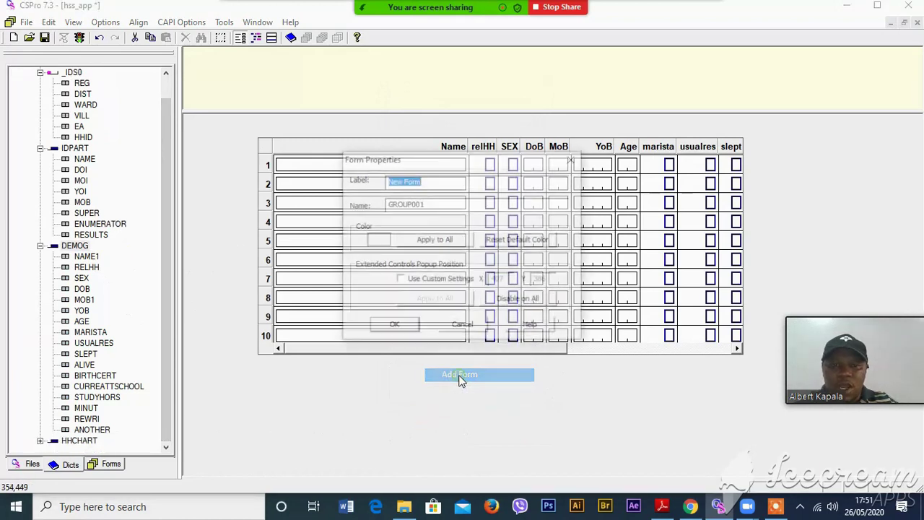
pyautogui.click(397, 328)
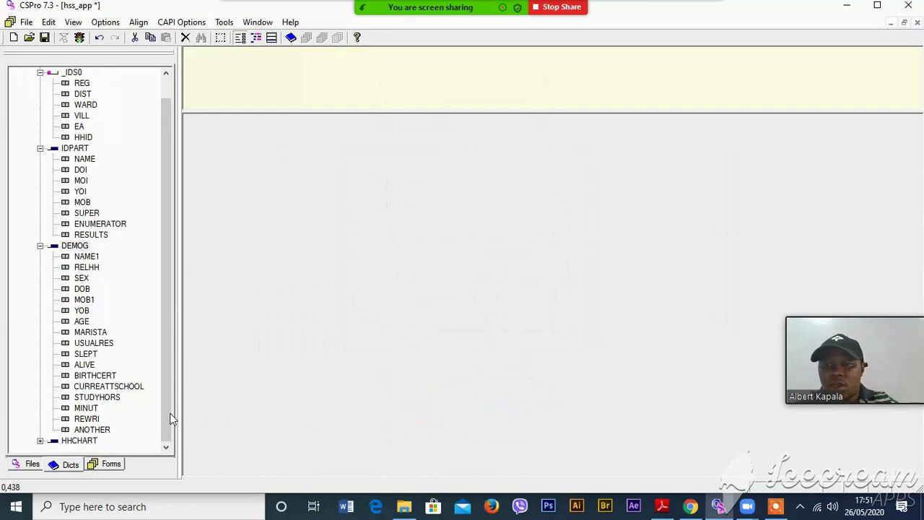
pyautogui.click(78, 442)
pyautogui.moveTo(78, 447); pyautogui.dragTo(263, 165)
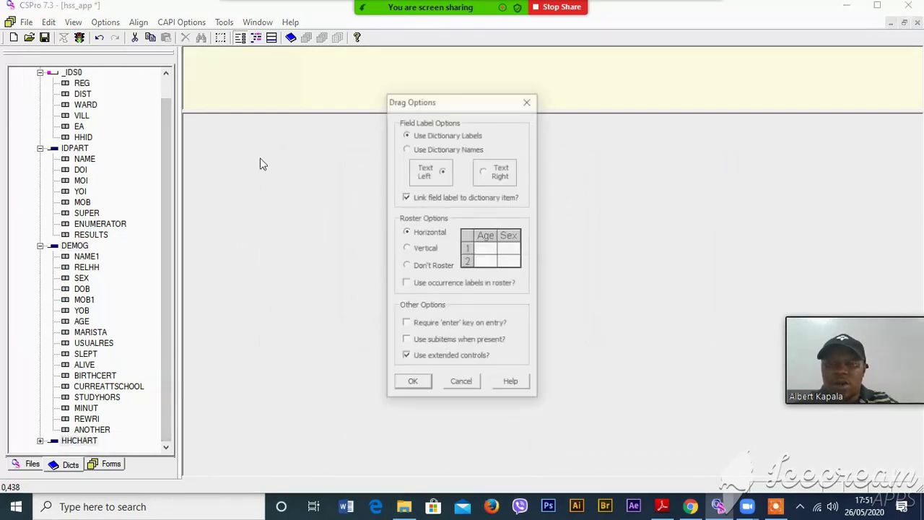
pyautogui.click(412, 381)
pyautogui.rightClick(352, 446)
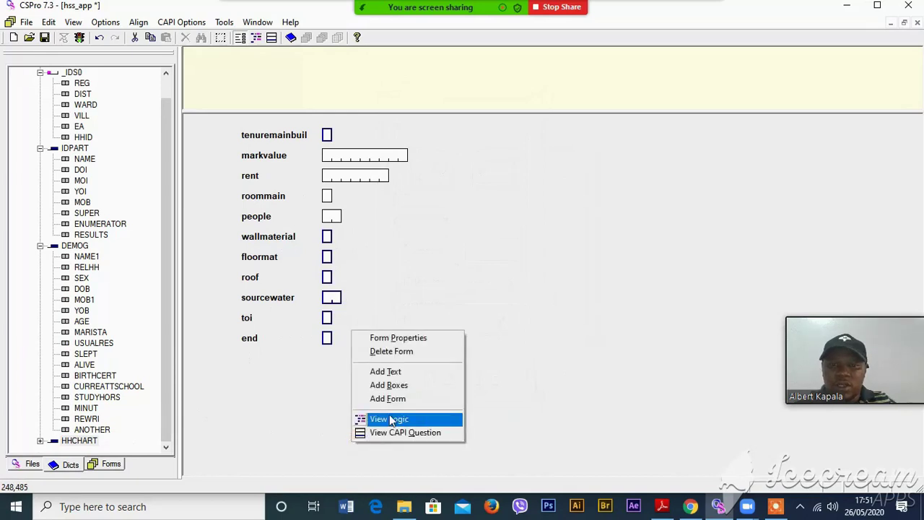
pyautogui.click(393, 399)
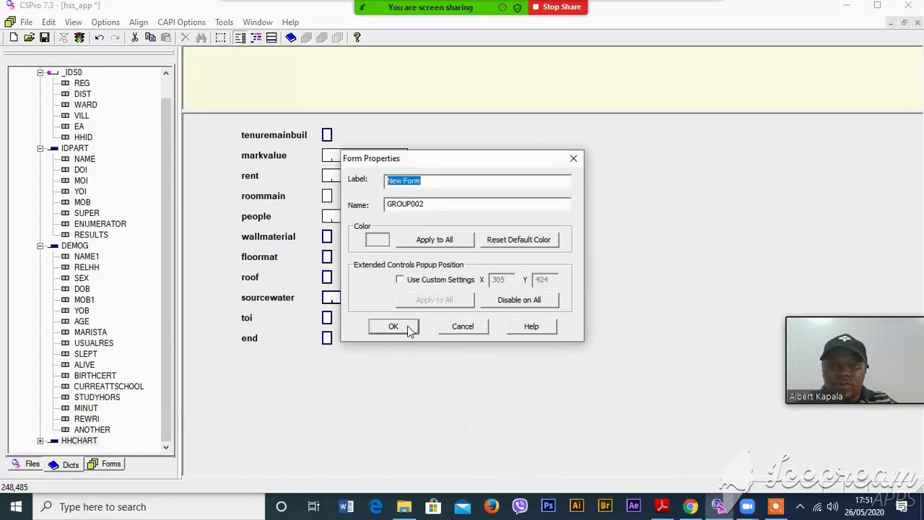
pyautogui.click(573, 158)
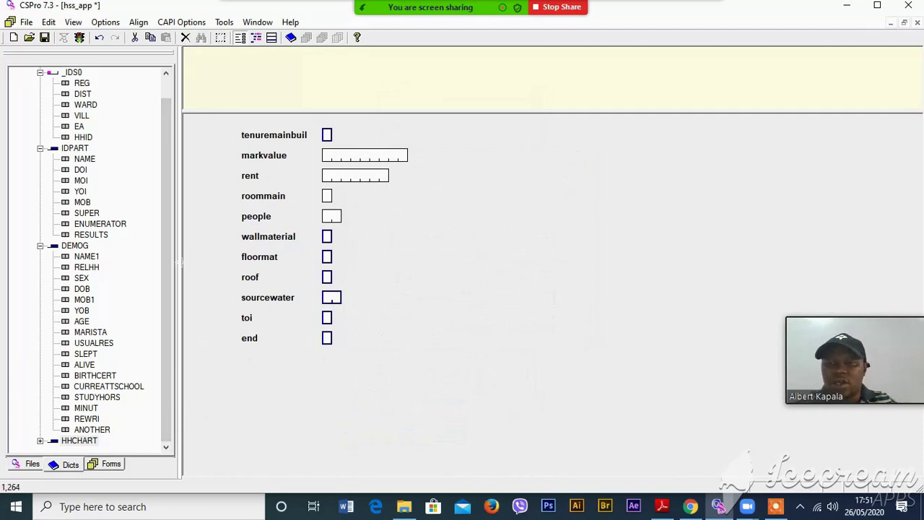
# Expand the forms in the form tree to examine their fields and view the PART_A_IDENTIFICATION form
pyautogui.click(112, 464)
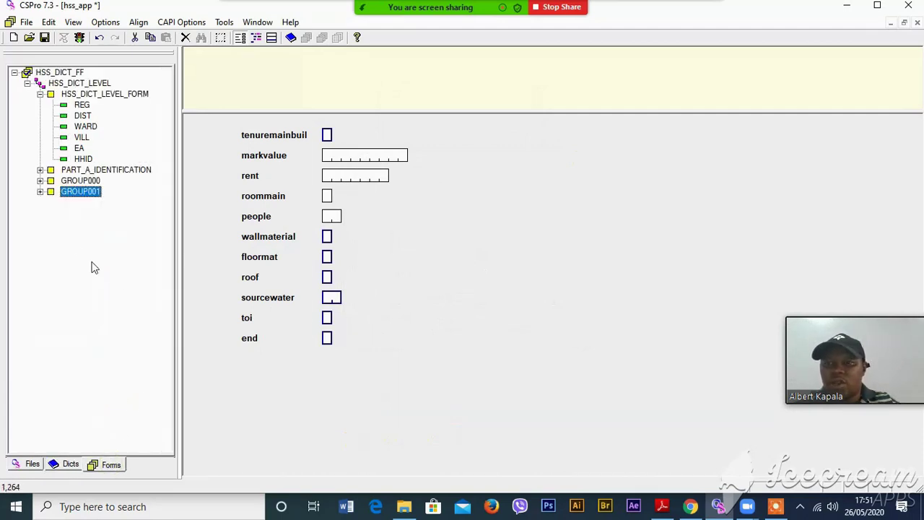
pyautogui.click(40, 170)
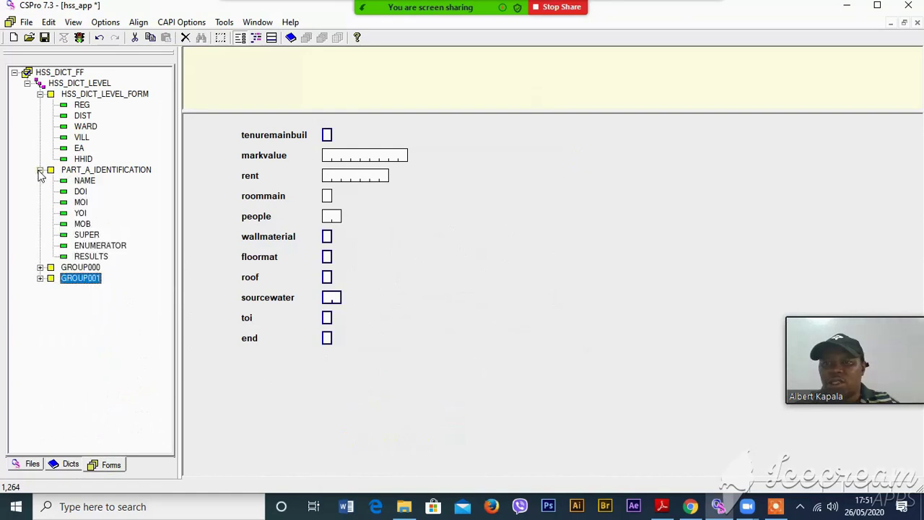
pyautogui.click(40, 267)
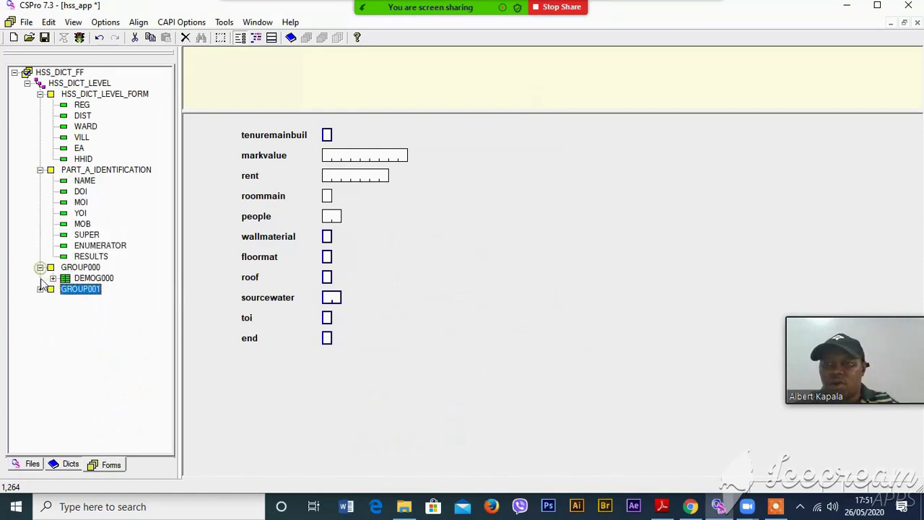
pyautogui.click(40, 288)
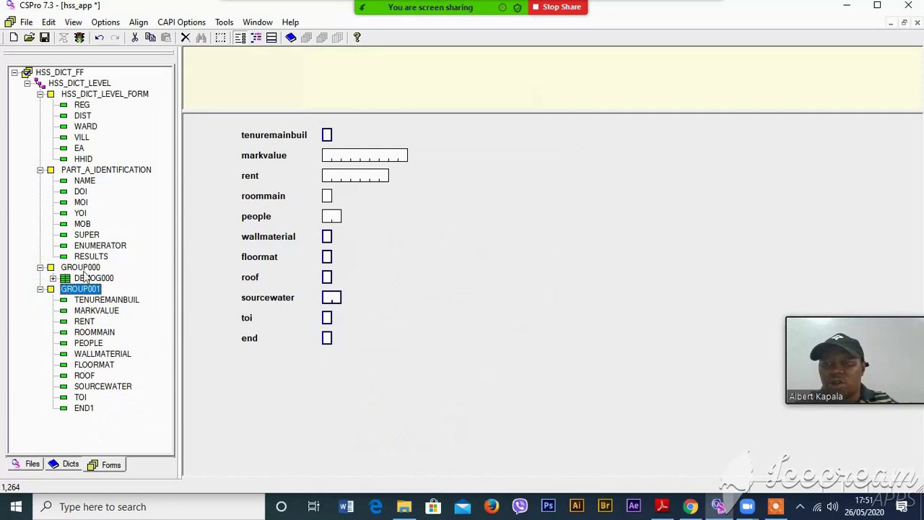
pyautogui.click(84, 172)
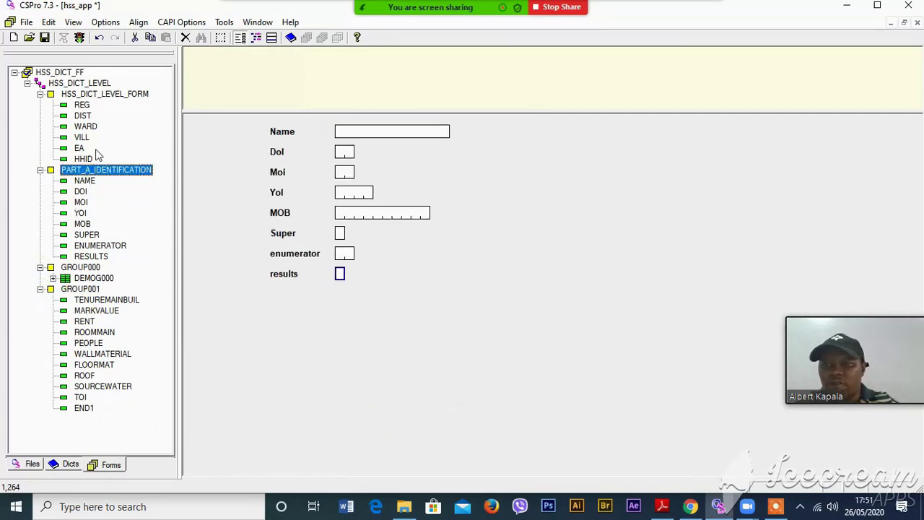
# Rename the HSS_DICT_LEVEL_FORM form as PART_A_IDENTIFICATIONA in its form properties
pyautogui.click(81, 95)
pyautogui.rightClick(85, 97)
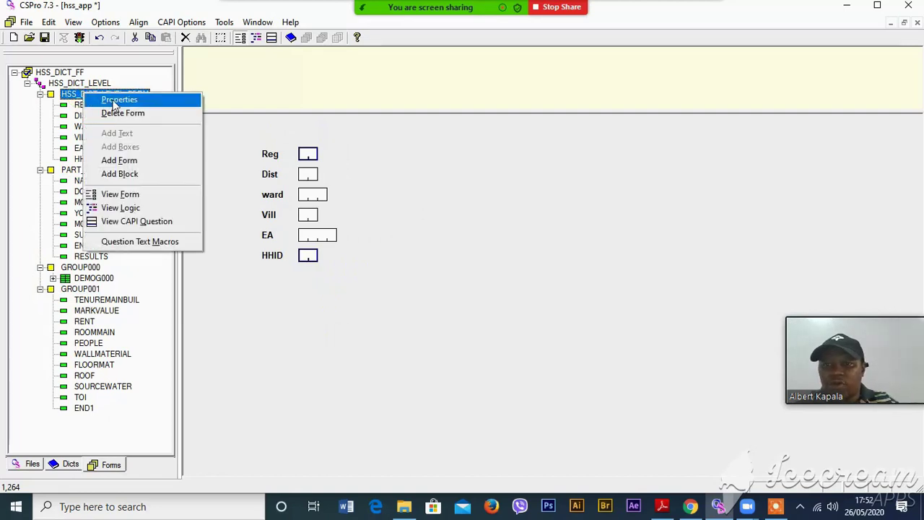
pyautogui.click(115, 101)
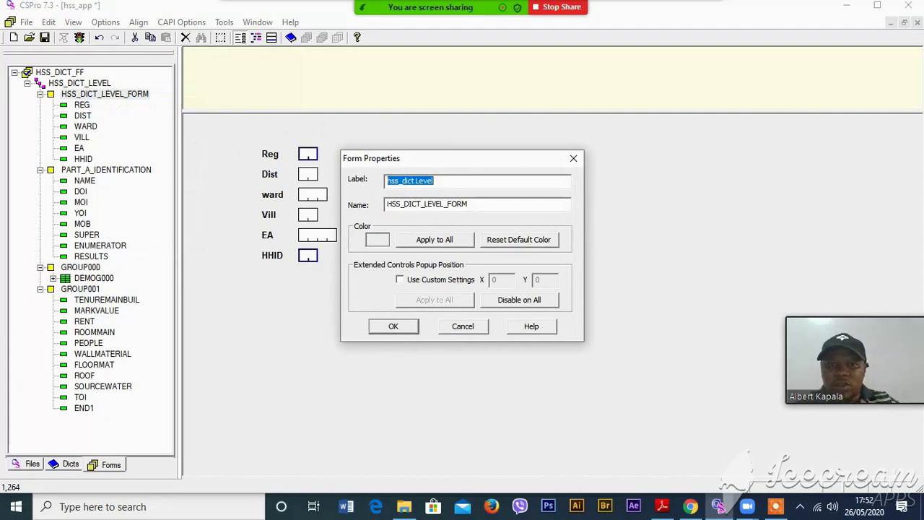
pyautogui.click(388, 203)
pyautogui.write('PART')
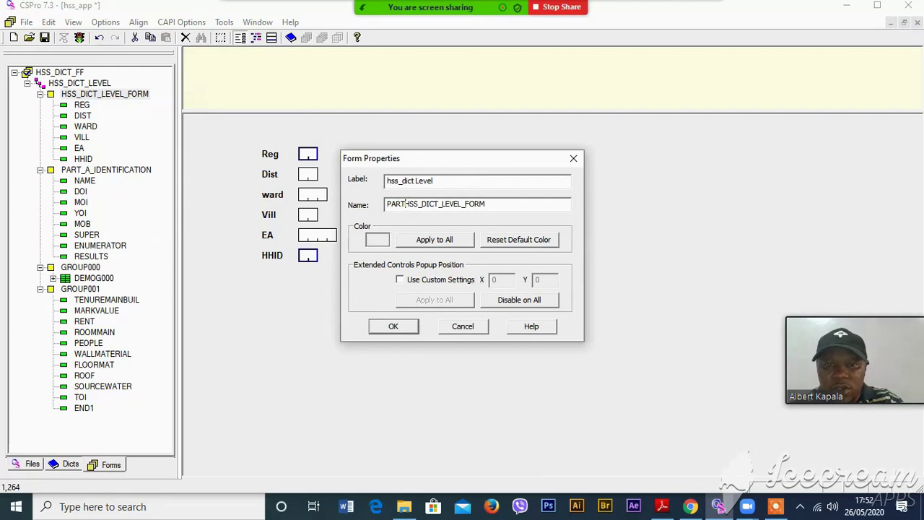
pyautogui.write('_A_IDENTIFICATION')
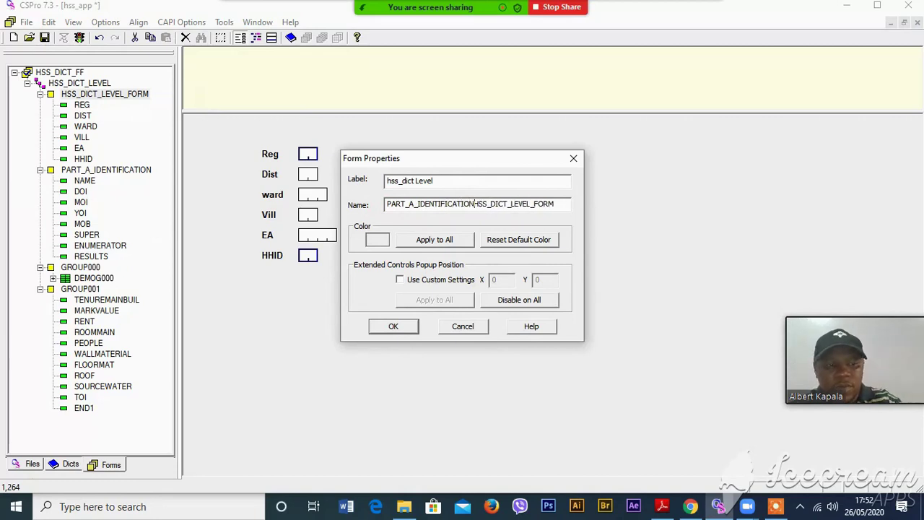
pyautogui.press('Delete')
pyautogui.press('Delete')
pyautogui.press('Delete')
pyautogui.press('Delete')
pyautogui.press('Delete')
pyautogui.press('Delete')
pyautogui.press('Delete')
pyautogui.press('Delete')
pyautogui.press('Delete')
pyautogui.press('Delete')
pyautogui.press('Delete')
pyautogui.press('Delete')
pyautogui.press('Delete')
pyautogui.press('Delete')
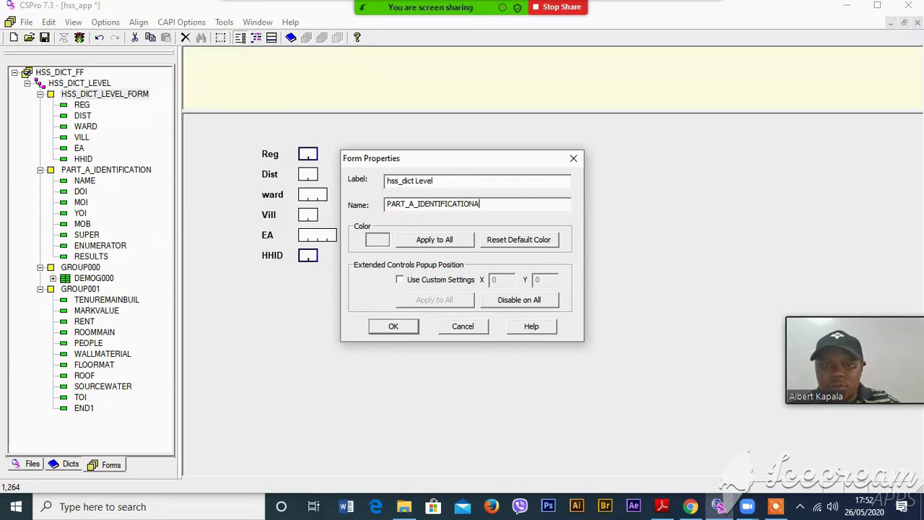
pyautogui.click(393, 326)
# Rename the second form, which holds the name, date and results fields, as PART_B_IDENTIFICATION
pyautogui.click(101, 172)
pyautogui.rightClick(100, 171)
pyautogui.click(130, 178)
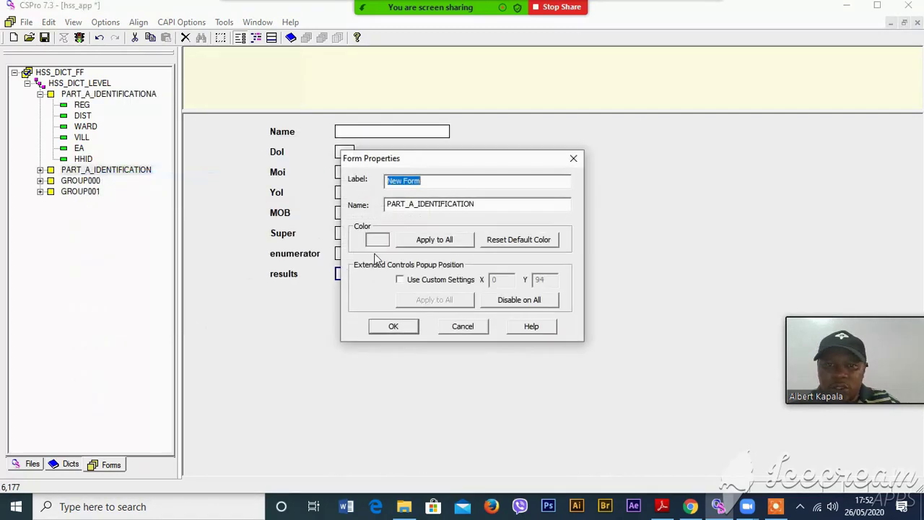
pyautogui.click(408, 204)
pyautogui.press('Delete')
pyautogui.write('B')
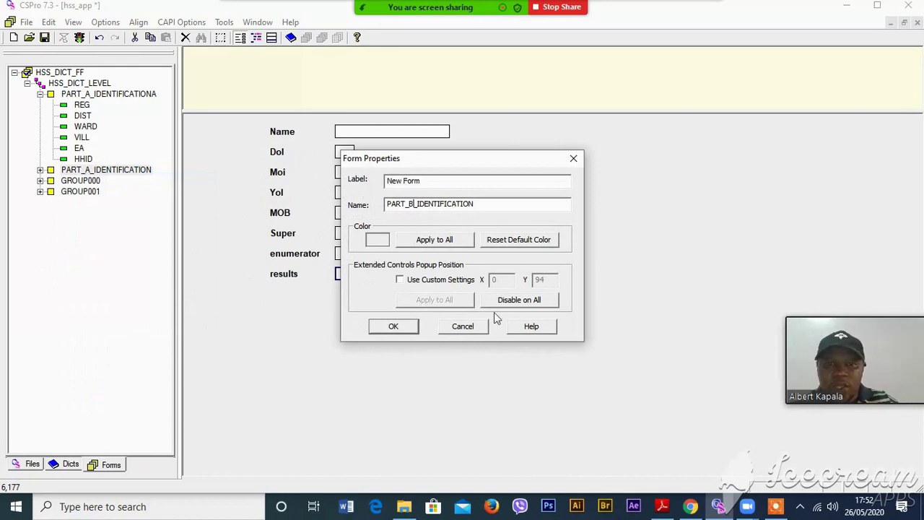
pyautogui.click(394, 327)
# Rename the first form, which holds the REG to HHID fields, as PART_A_IDENTIFICATION
pyautogui.rightClick(124, 98)
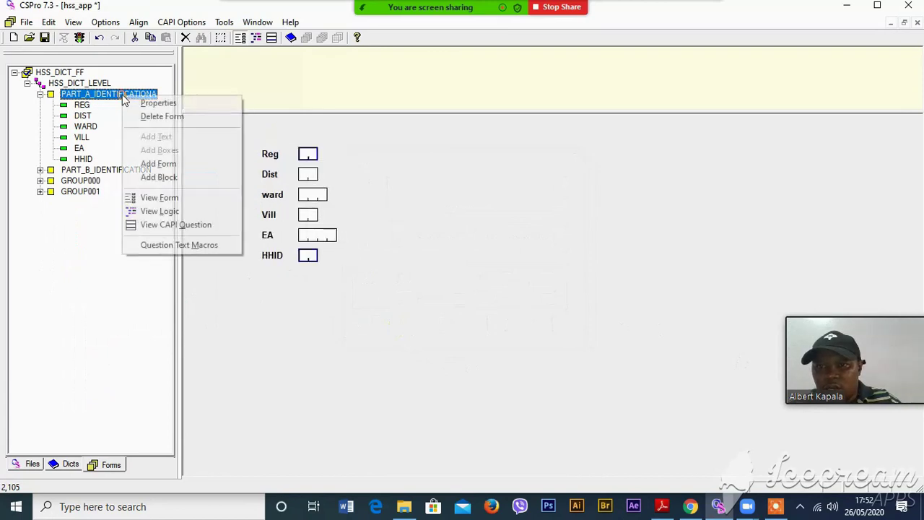
pyautogui.click(154, 103)
pyautogui.click(487, 205)
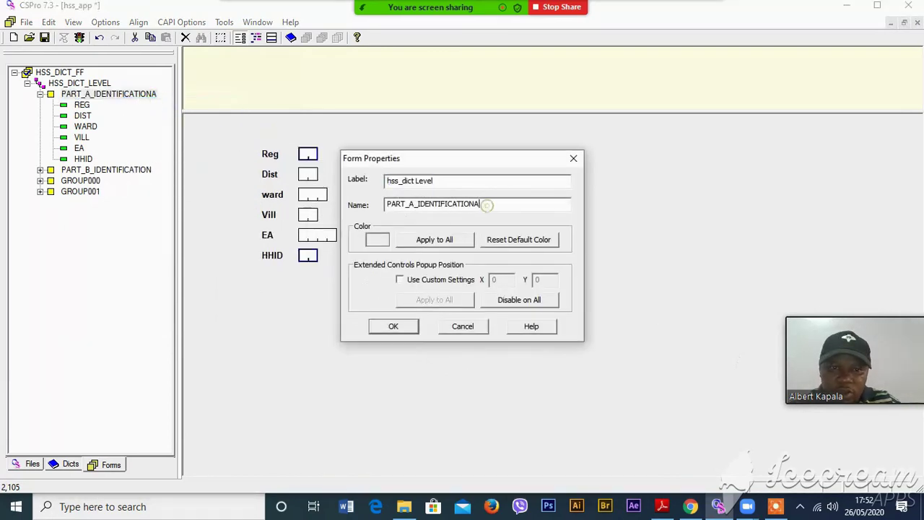
pyautogui.click(394, 326)
# Rename the GROUP000 form containing the DEMOG000 roster as HH_ROSTER
pyautogui.click(39, 181)
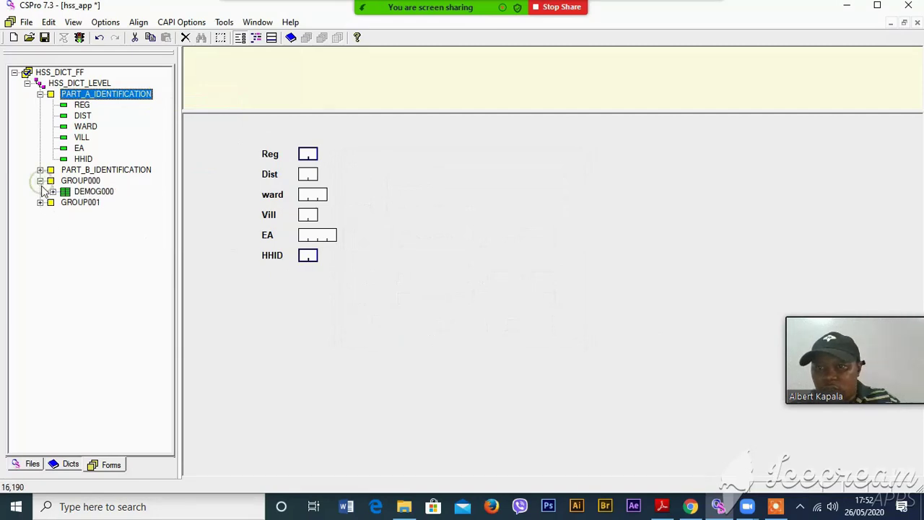
pyautogui.click(40, 202)
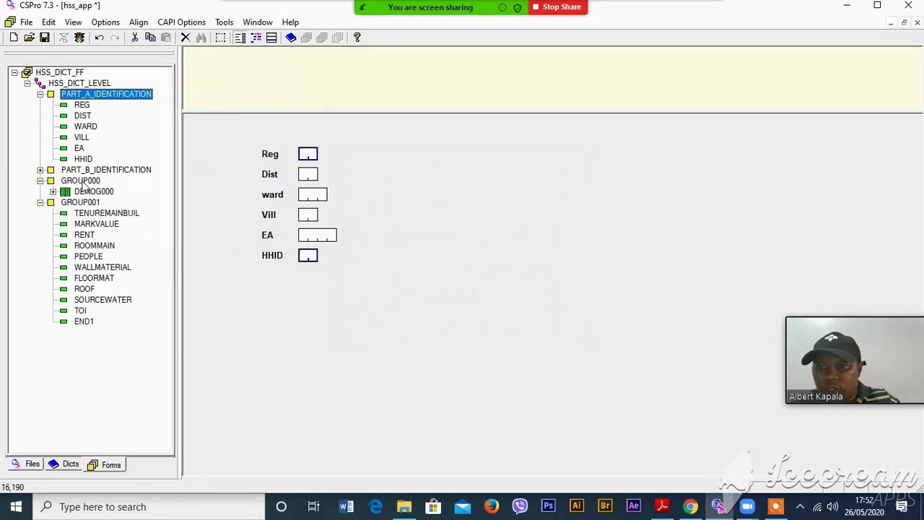
pyautogui.click(81, 182)
pyautogui.rightClick(84, 186)
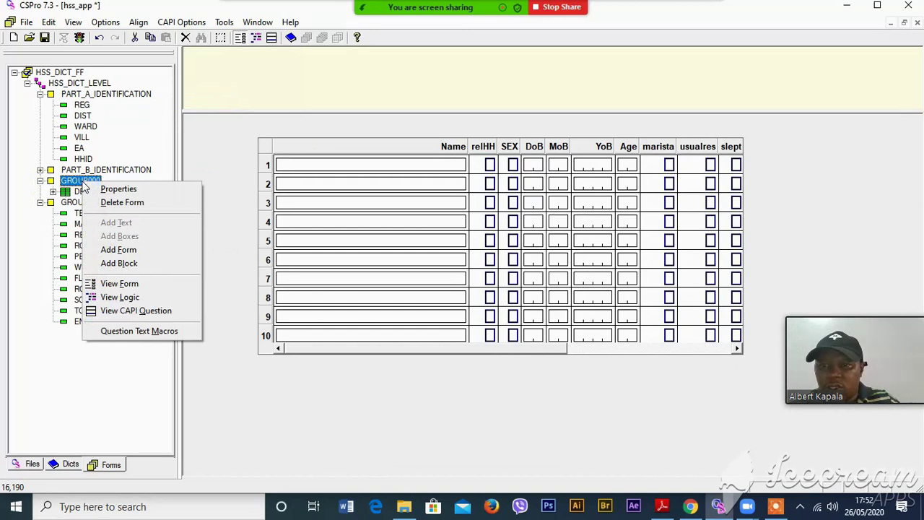
pyautogui.click(118, 189)
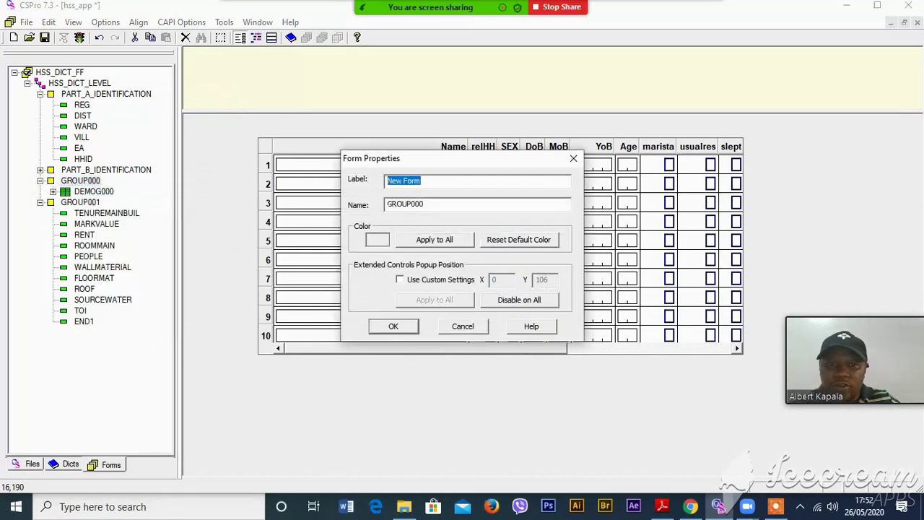
pyautogui.click(386, 205)
pyautogui.write('HOUSE')
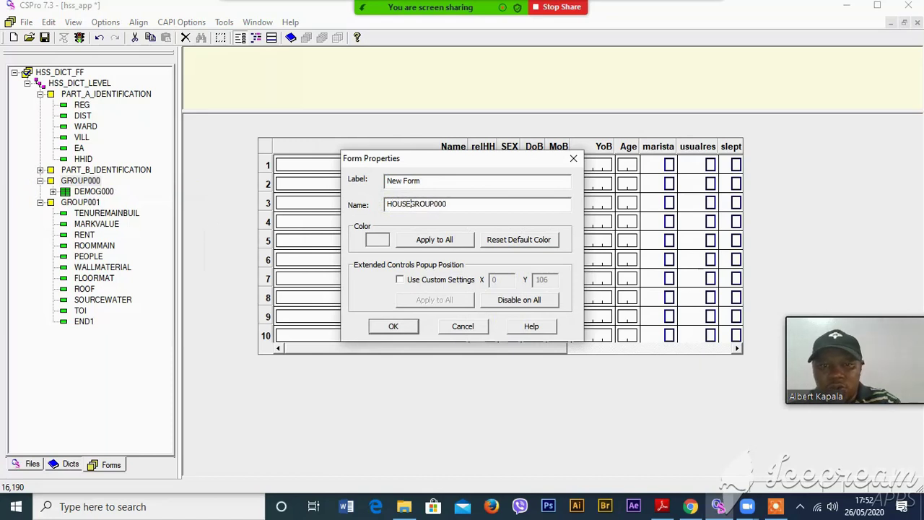
pyautogui.press('BackSpace')
pyautogui.press('BackSpace')
pyautogui.press('BackSpace')
pyautogui.press('BackSpace')
pyautogui.press('BackSpace')
pyautogui.write('ME')
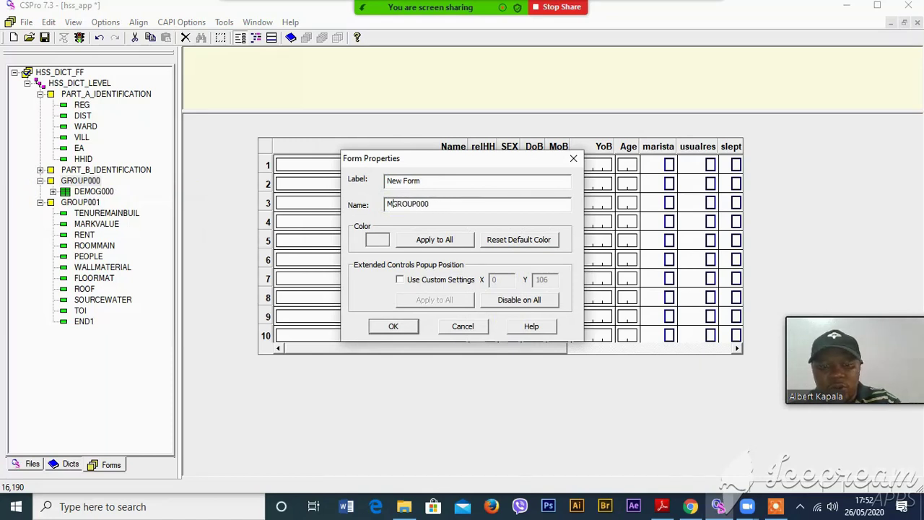
pyautogui.press('BackSpace')
pyautogui.press('BackSpace')
pyautogui.write('HH')
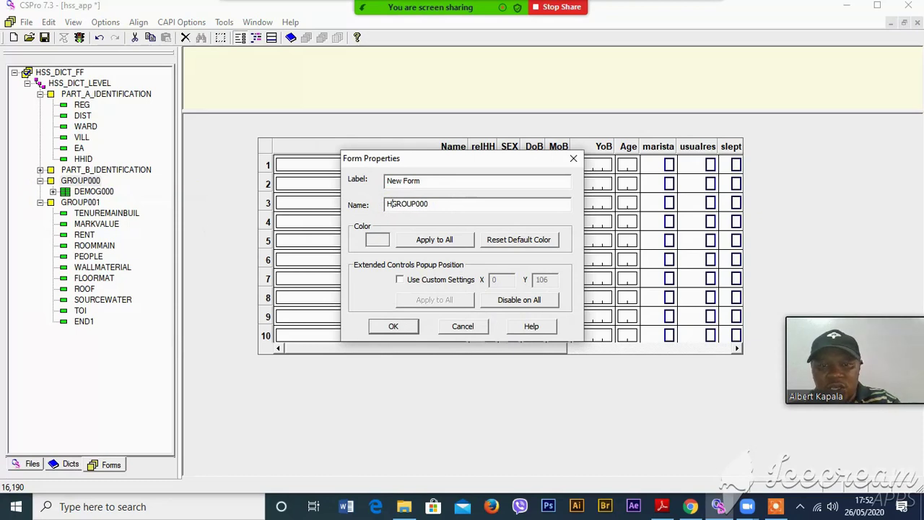
pyautogui.write('_ROSTER')
pyautogui.press('Delete')
pyautogui.press('Delete')
pyautogui.press('Delete')
pyautogui.press('Delete')
pyautogui.press('Delete')
pyautogui.press('Delete')
pyautogui.press('Delete')
pyautogui.press('Delete')
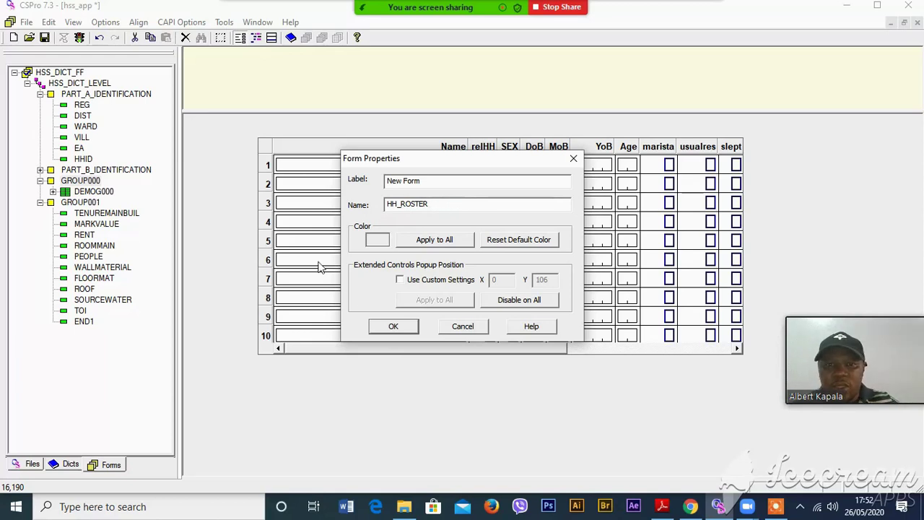
pyautogui.click(394, 326)
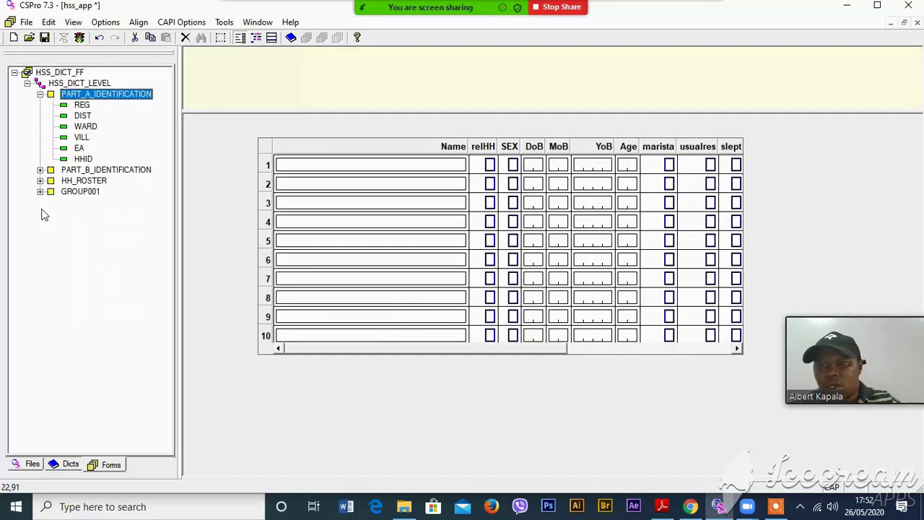
# Rename the GROUP001 form containing the housing fields as HOUSEHOLD_CHARACTERISTICS
pyautogui.click(41, 191)
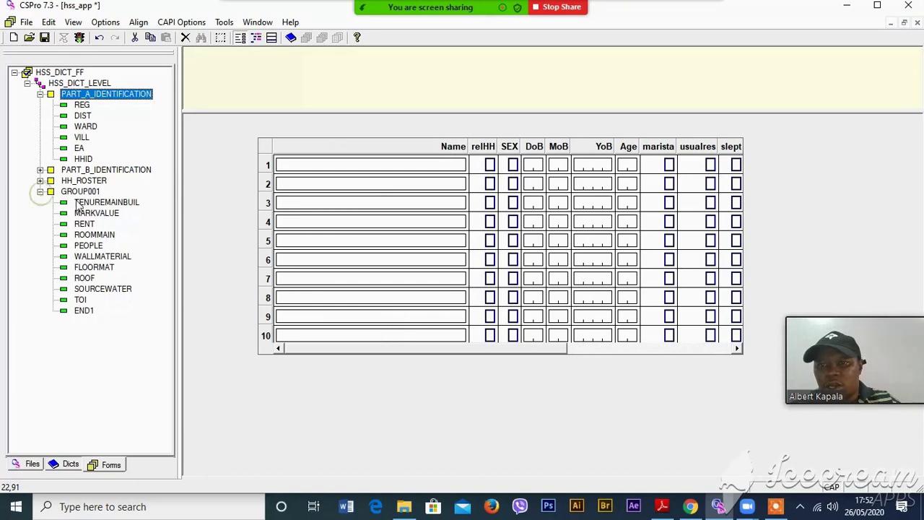
pyautogui.click(80, 192)
pyautogui.rightClick(80, 194)
pyautogui.click(113, 202)
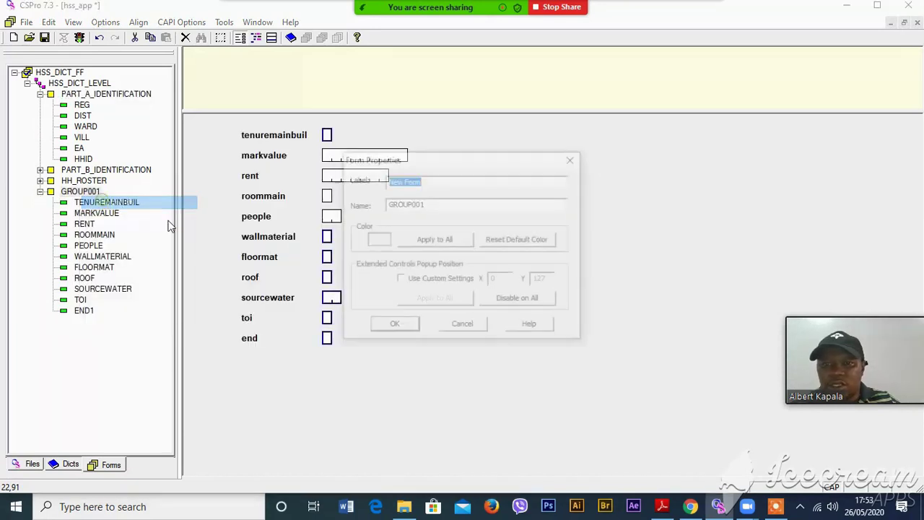
pyautogui.click(389, 205)
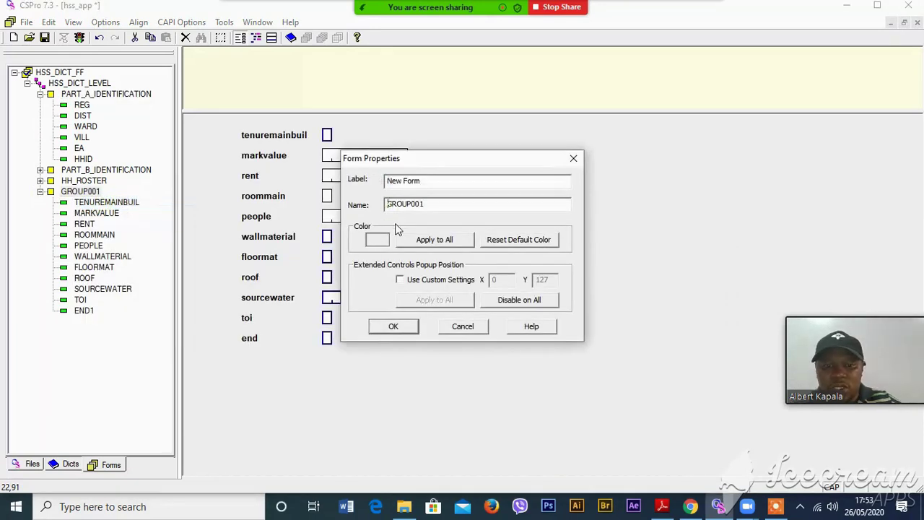
pyautogui.write('HOUSE')
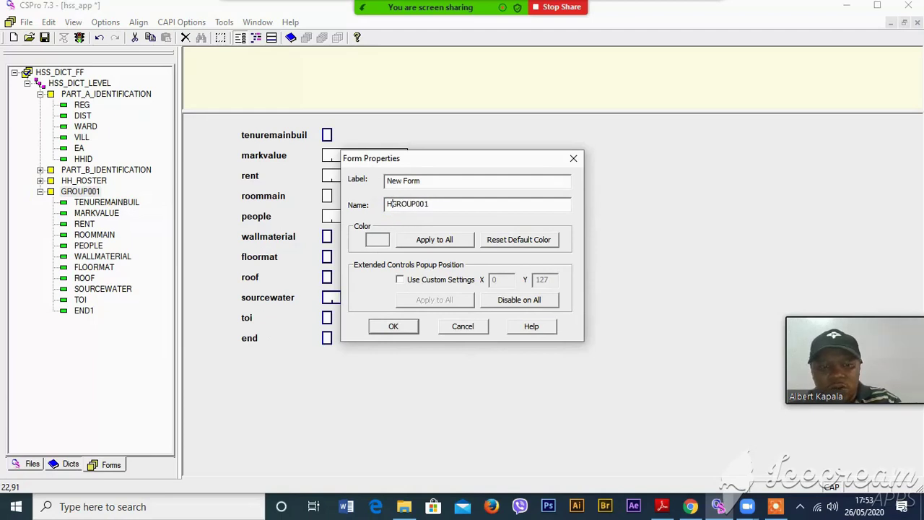
pyautogui.write('LD')
pyautogui.write('_')
pyautogui.write('HARACTER')
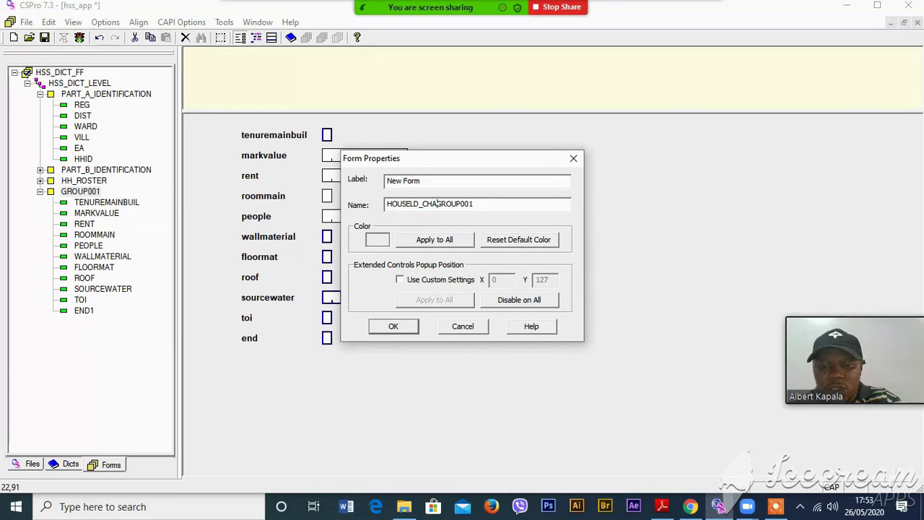
pyautogui.write('ISTICS')
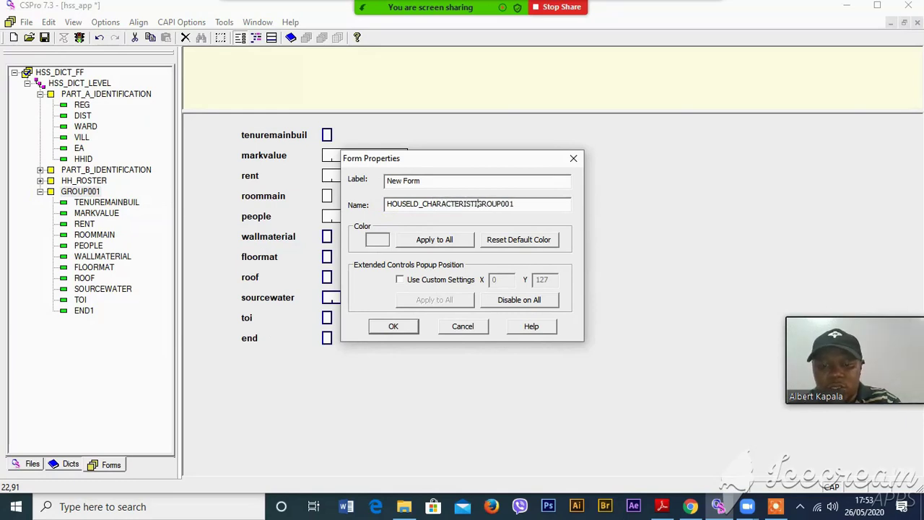
pyautogui.press('Delete')
pyautogui.press('Delete')
pyautogui.press('Delete')
pyautogui.press('Delete')
pyautogui.press('Delete')
pyautogui.press('Delete')
pyautogui.press('Delete')
pyautogui.press('Delete')
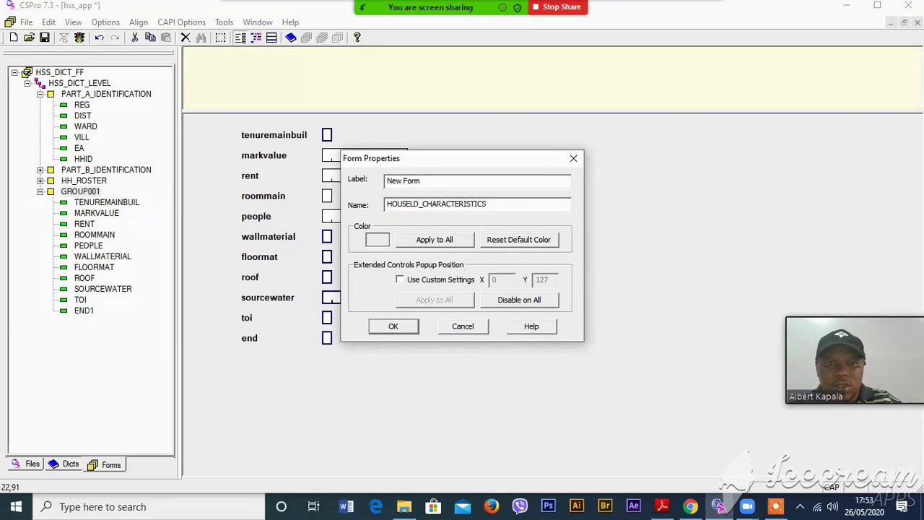
pyautogui.click(412, 204)
pyautogui.write('HO')
pyautogui.click(390, 325)
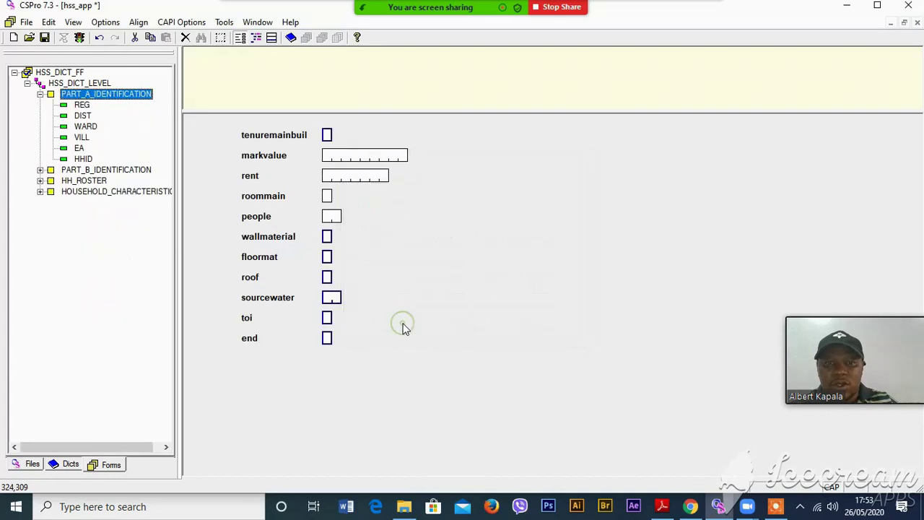
# Change the name of the form containing the DEMOG000 roster to HOUSEHOLD_ROSTER
pyautogui.click(41, 181)
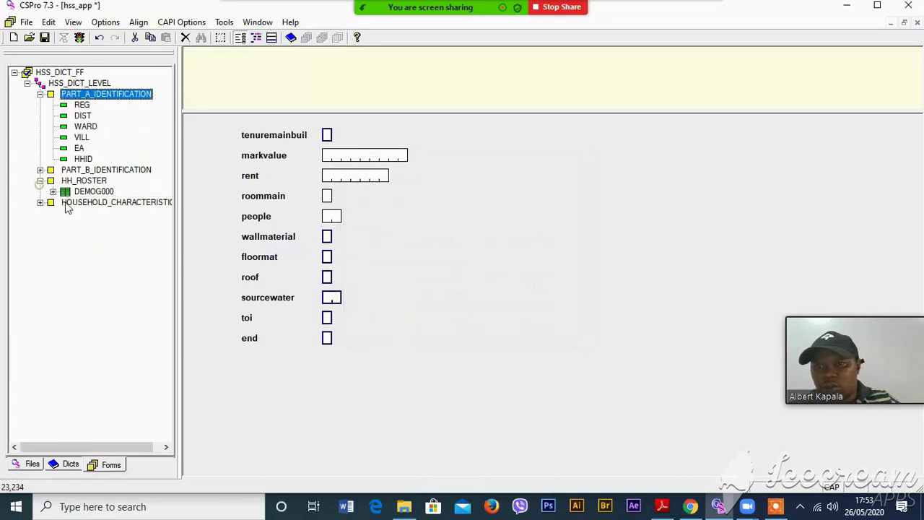
pyautogui.click(83, 181)
pyautogui.rightClick(83, 182)
pyautogui.click(90, 188)
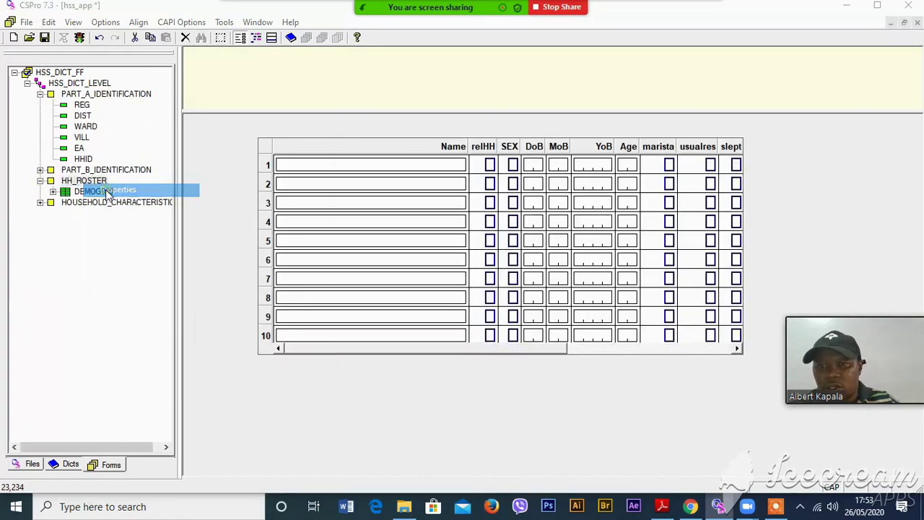
pyautogui.click(393, 204)
pyautogui.write('OUSEHOLDH_ROSTER')
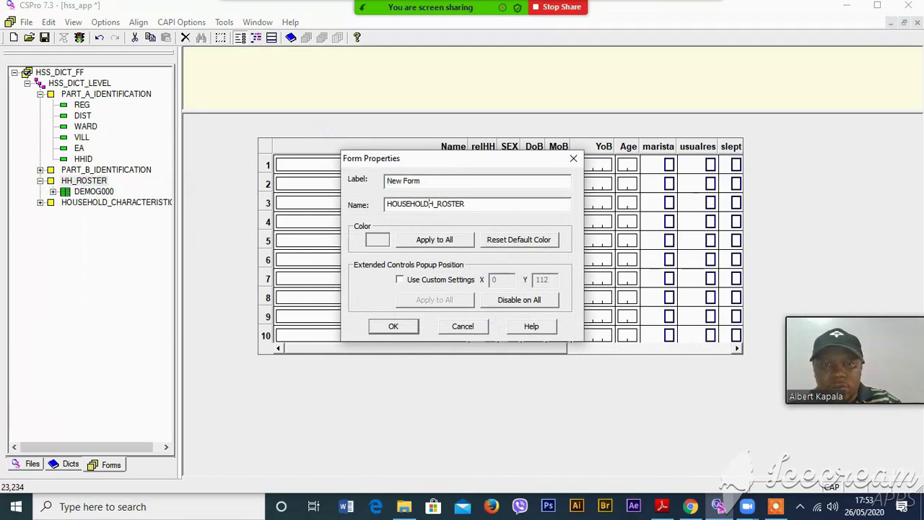
pyautogui.press('Delete')
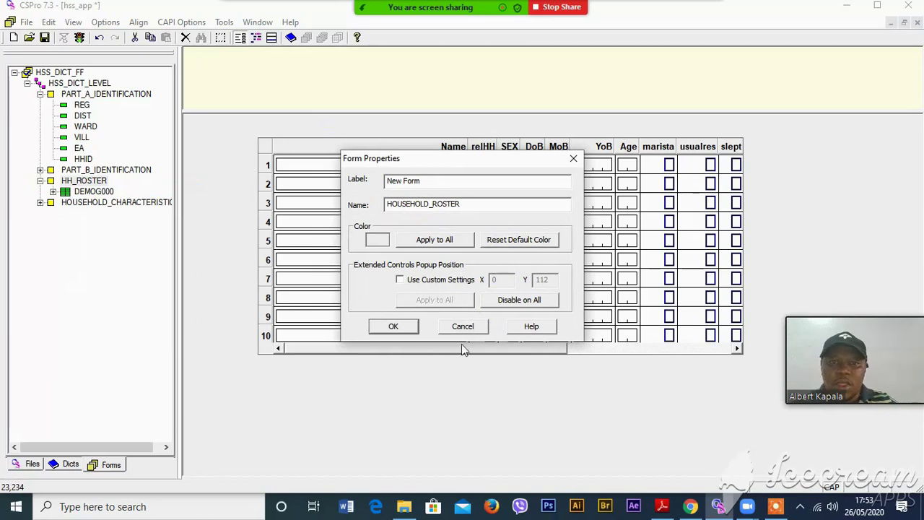
pyautogui.click(394, 327)
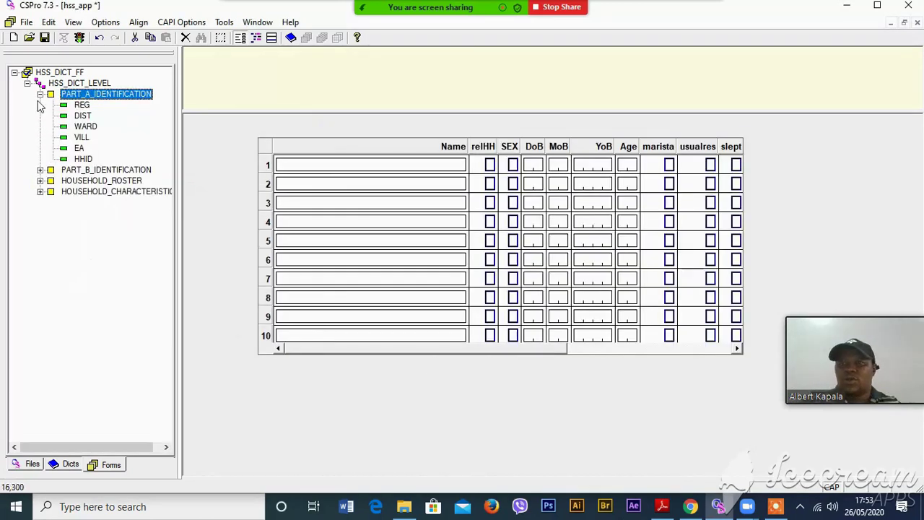
# Collapse the first form's fields in the form tree and view each of the four renamed forms in turn
pyautogui.click(40, 94)
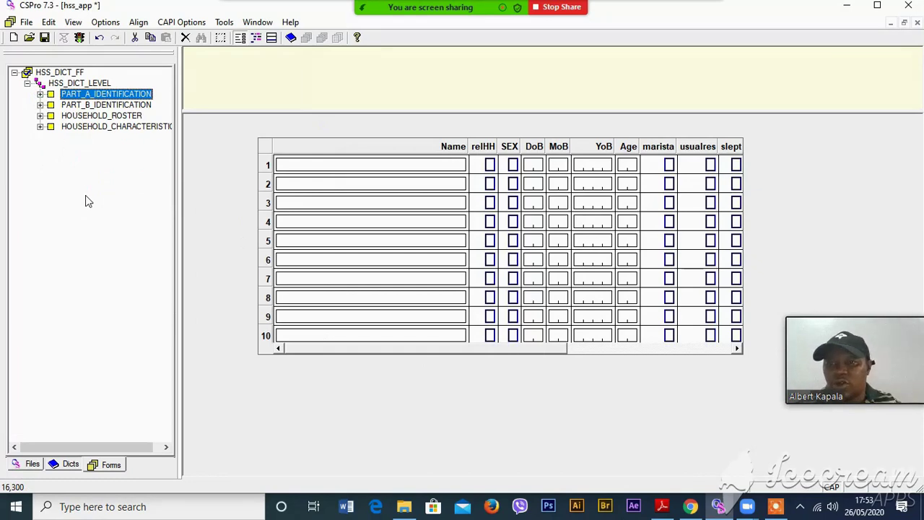
pyautogui.click(91, 105)
pyautogui.click(94, 95)
pyautogui.click(94, 106)
pyautogui.click(92, 117)
pyautogui.click(93, 128)
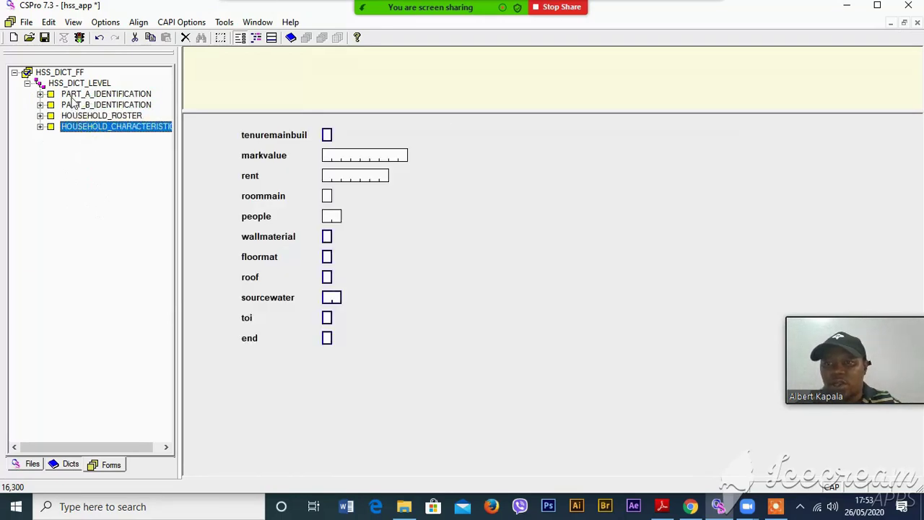
pyautogui.click(85, 117)
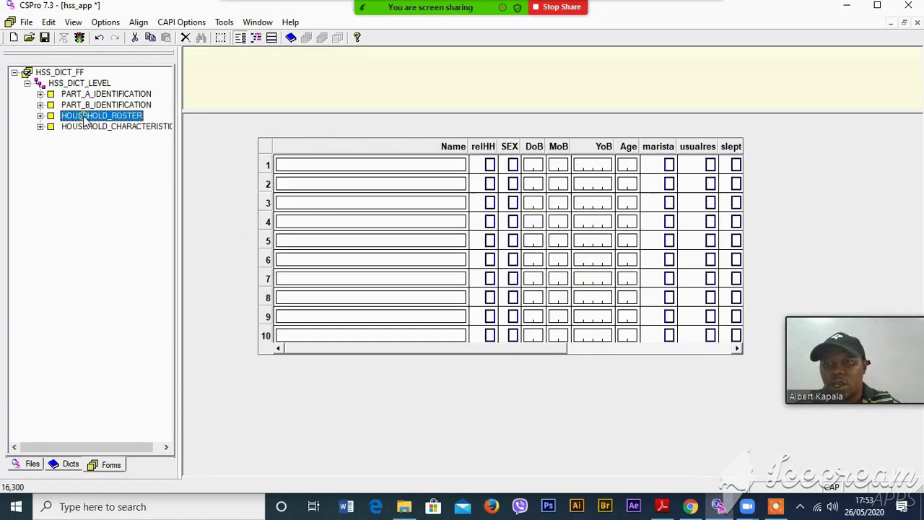
pyautogui.click(85, 127)
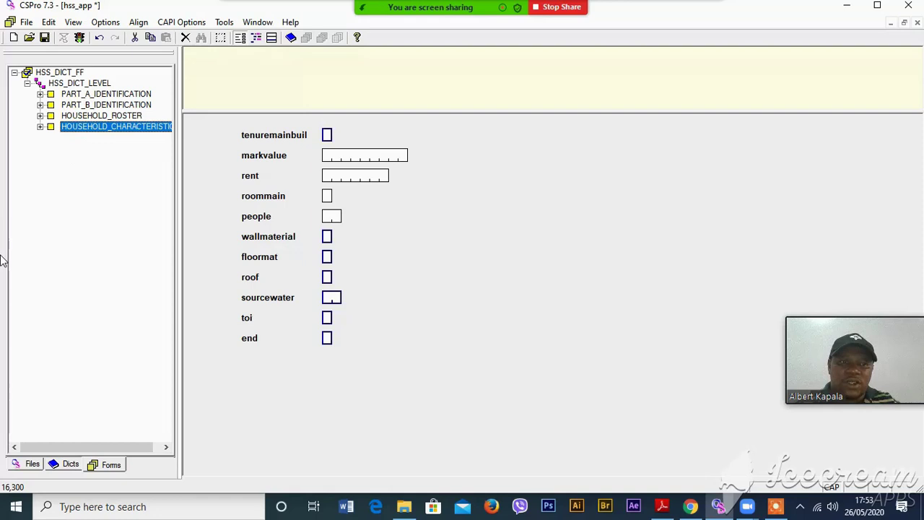
# Save the changes to the hss_app application and run it in CSEntry
pyautogui.click(40, 115)
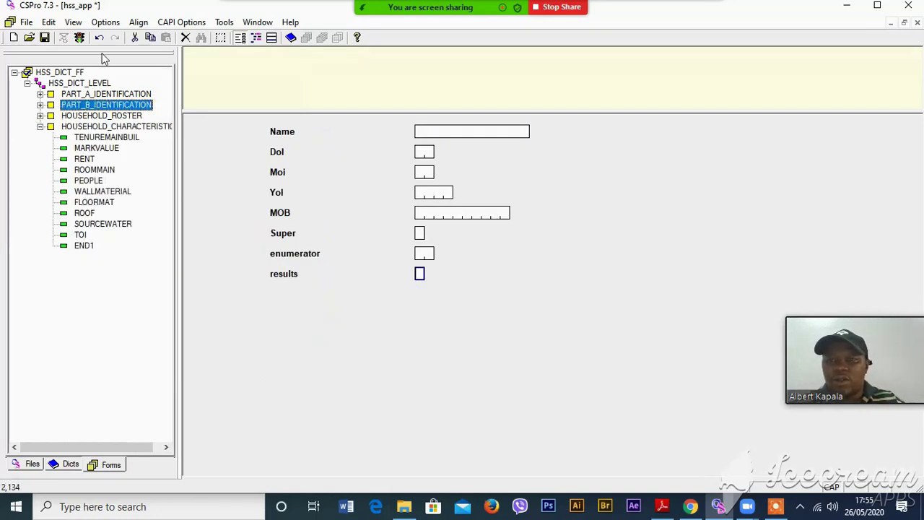
pyautogui.click(79, 37)
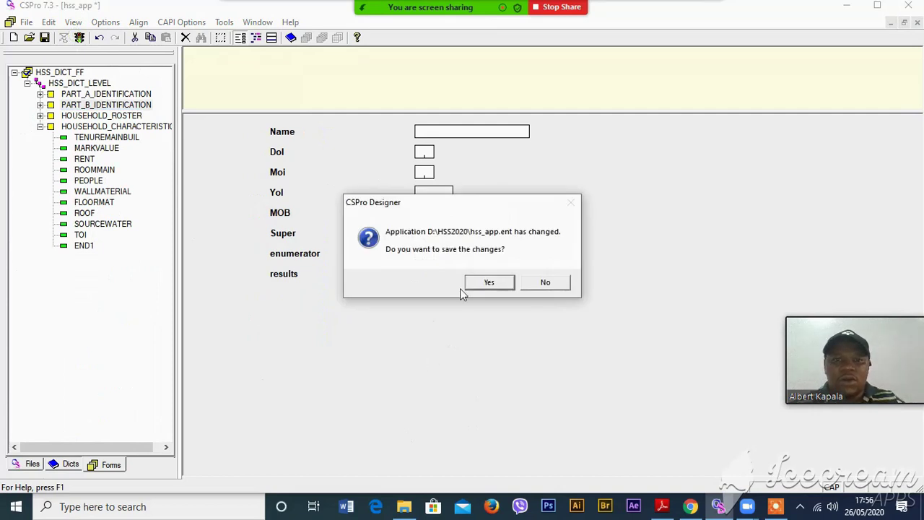
pyautogui.click(489, 284)
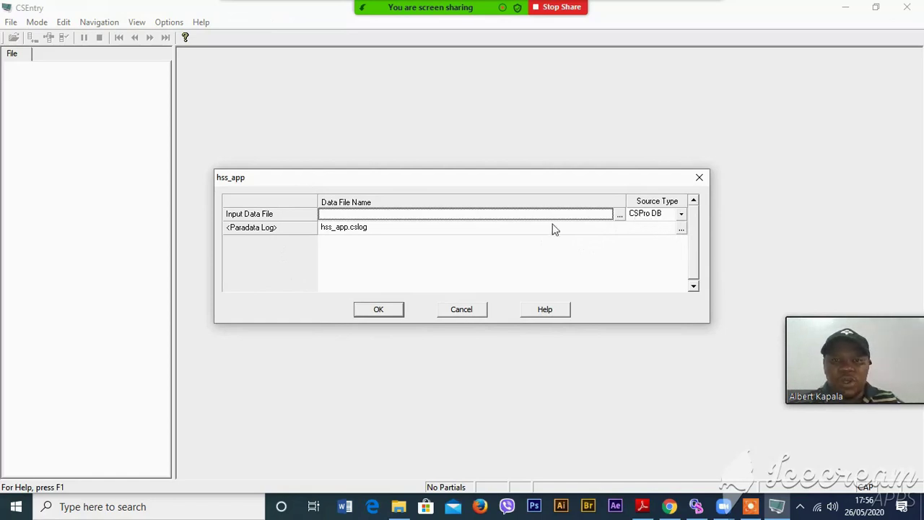
# Create the CSPro DB input data file hssdatafile in the HSS2020 Data folder and start data entry with it
pyautogui.click(619, 215)
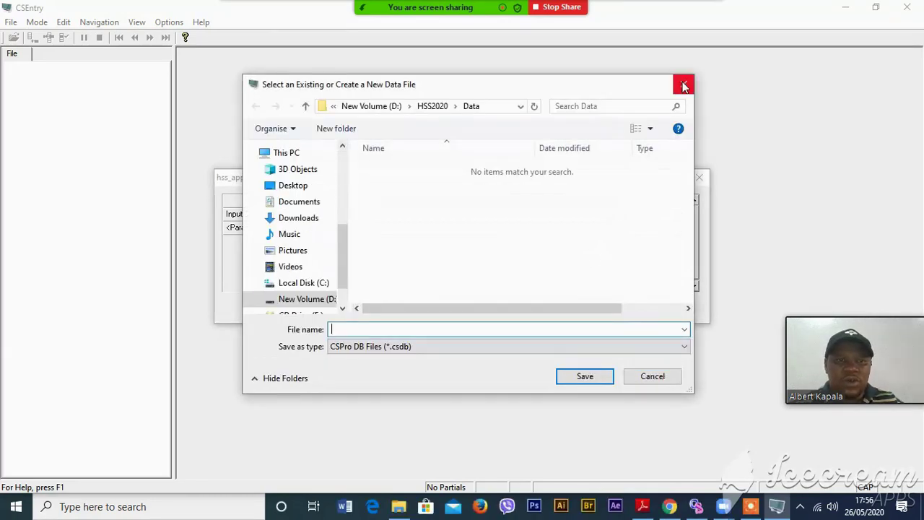
pyautogui.click(684, 85)
pyautogui.click(622, 217)
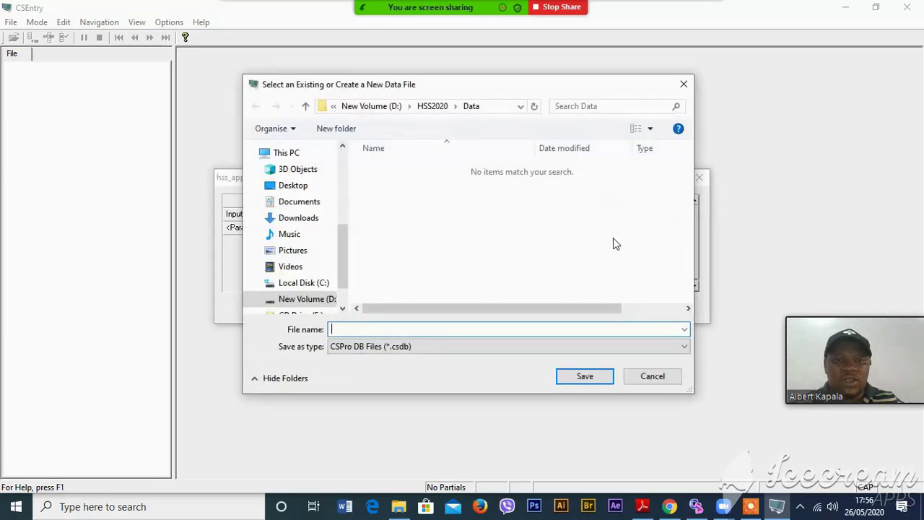
pyautogui.click(439, 110)
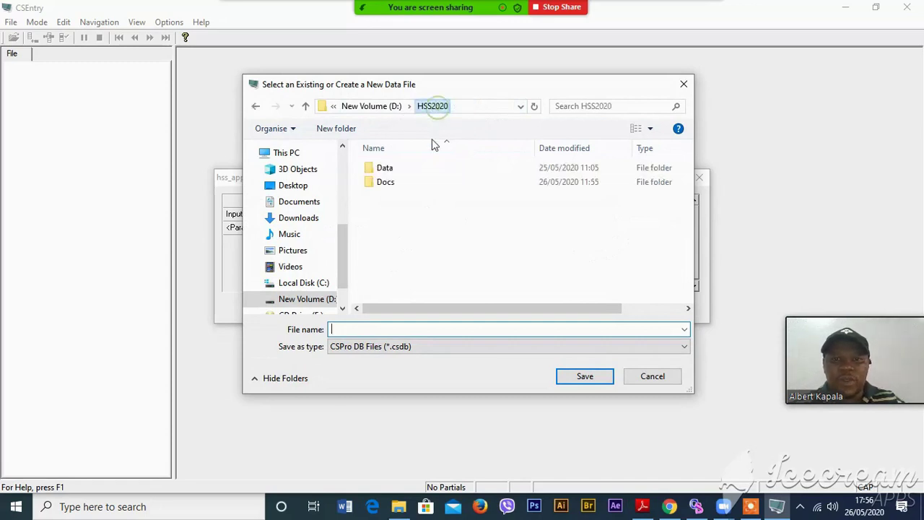
pyautogui.doubleClick(390, 171)
pyautogui.click(370, 329)
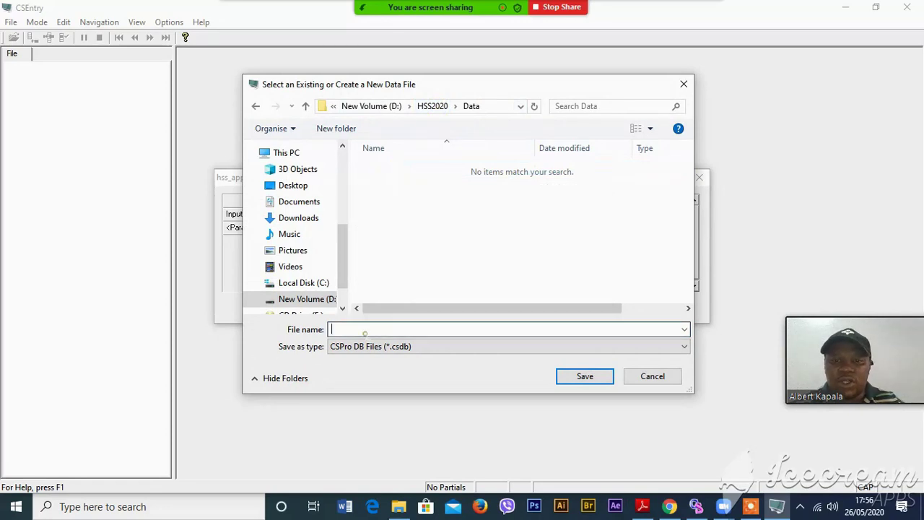
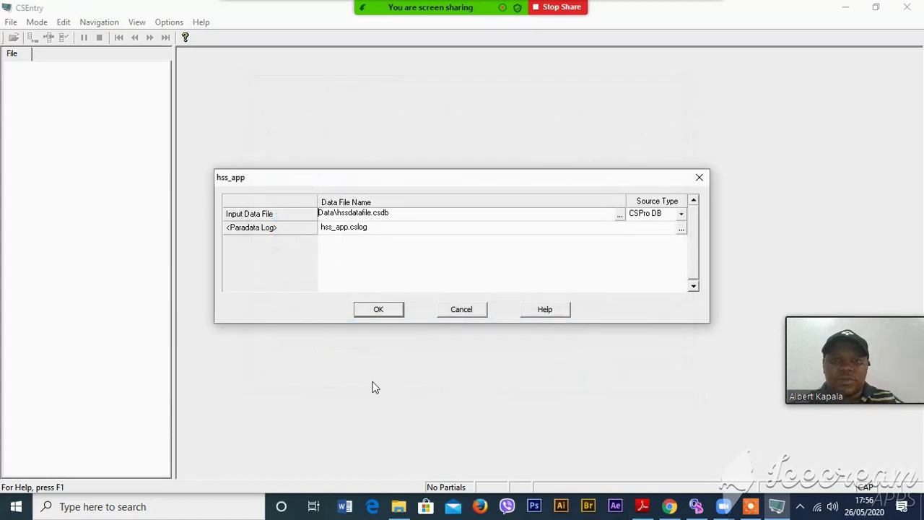
pyautogui.click(374, 311)
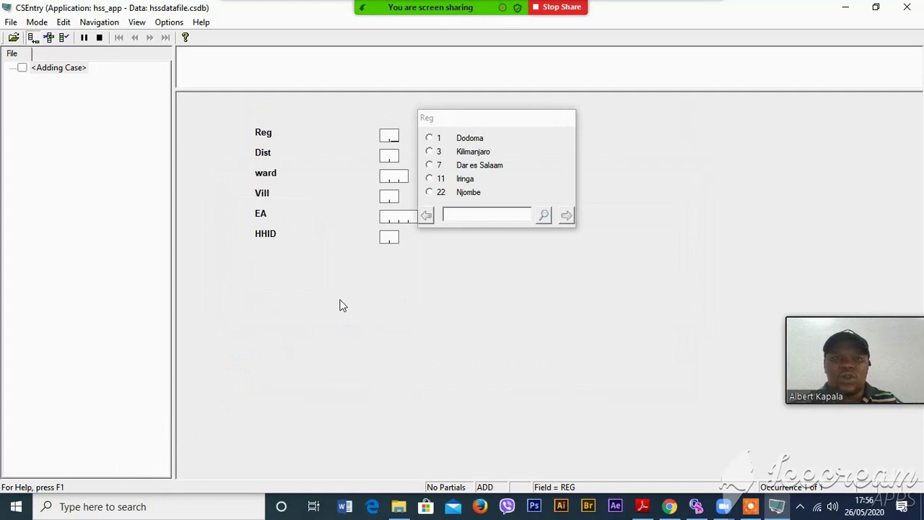
# Close the CSEntry session and rerun the application from CSPro Designer with Data\hssdatafile.csdb as the input data file
pyautogui.click(908, 7)
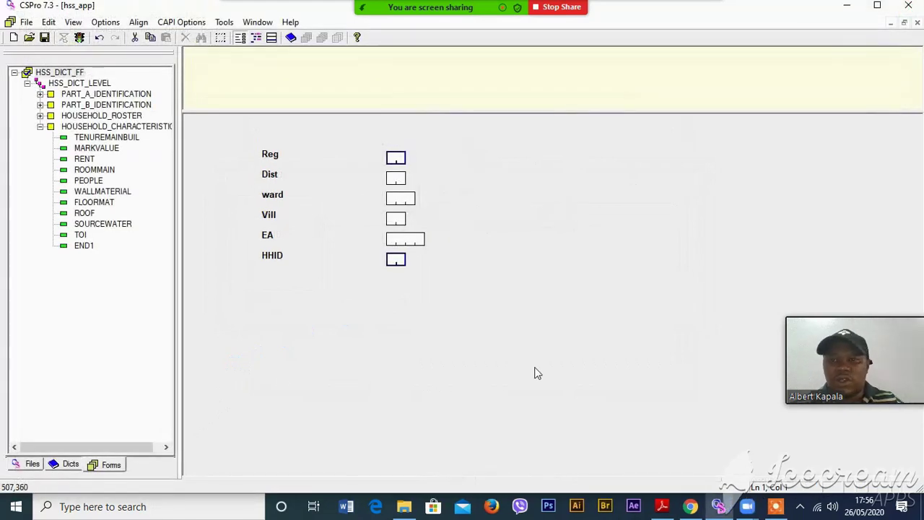
pyautogui.click(40, 115)
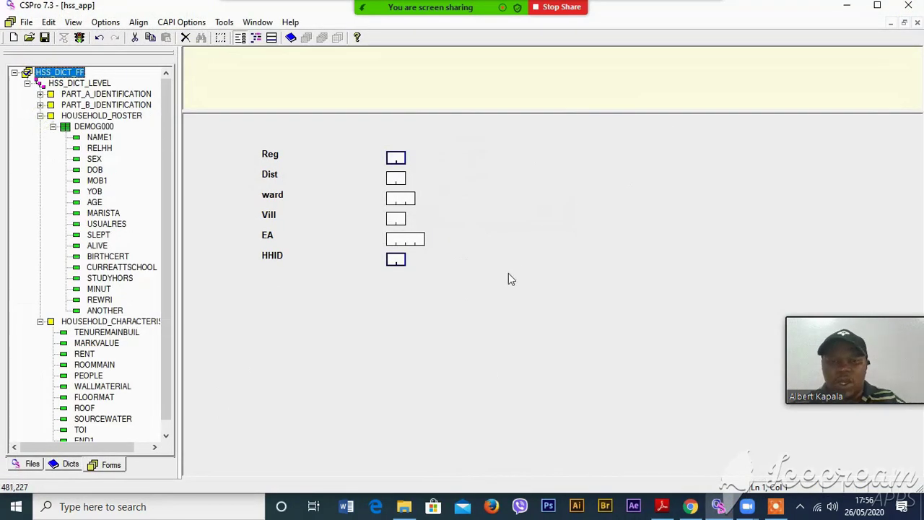
pyautogui.click(80, 38)
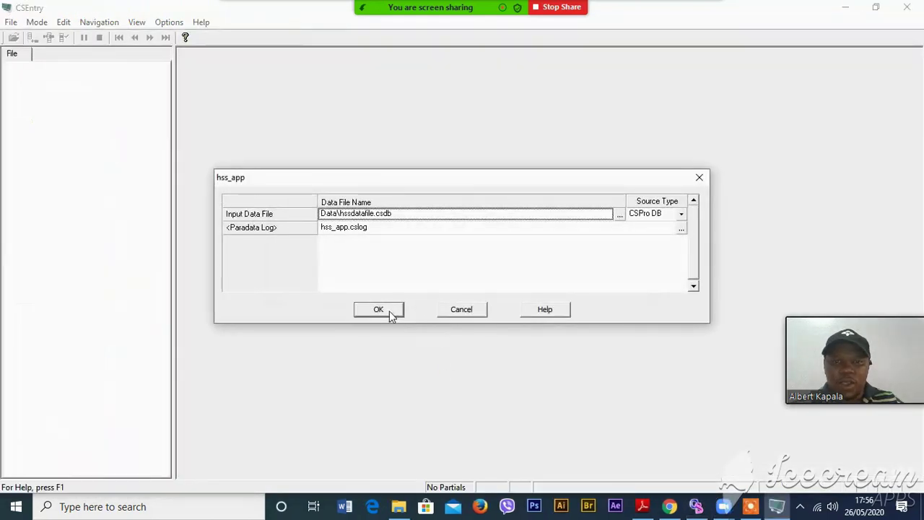
pyautogui.click(389, 311)
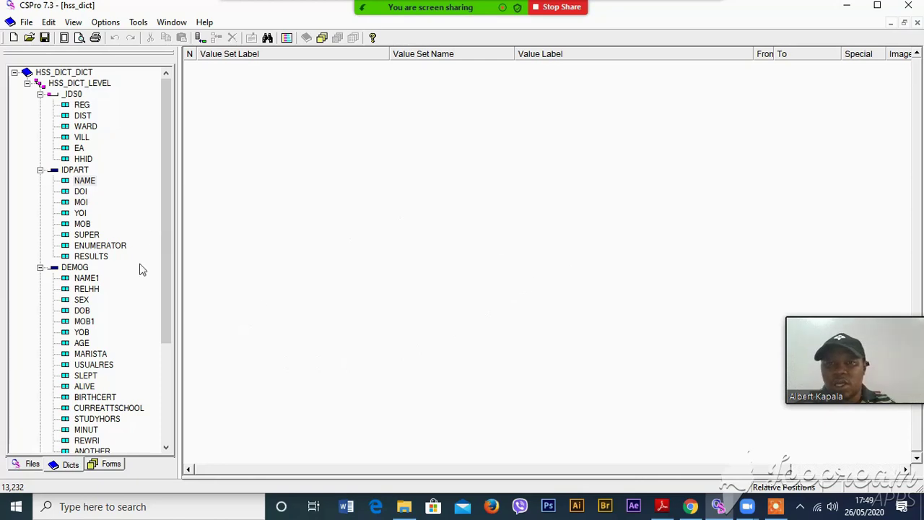
# Look through the hss_dict records and collapse all of them except IDPART in the dictionary tree
pyautogui.moveTo(167, 320)
pyautogui.mouseDown()
pyautogui.moveTo(171, 434)
pyautogui.moveTo(168, 323)
pyautogui.mouseUp()
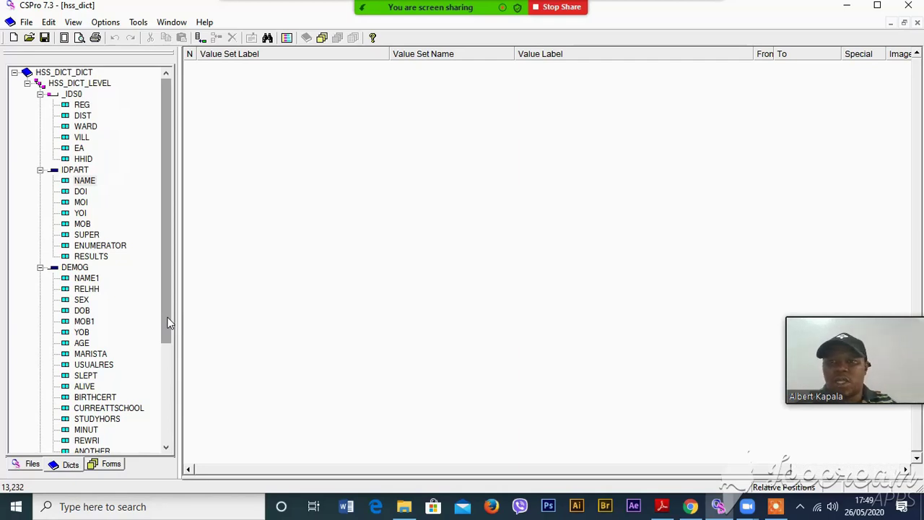
pyautogui.moveTo(167, 323); pyautogui.dragTo(167, 433)
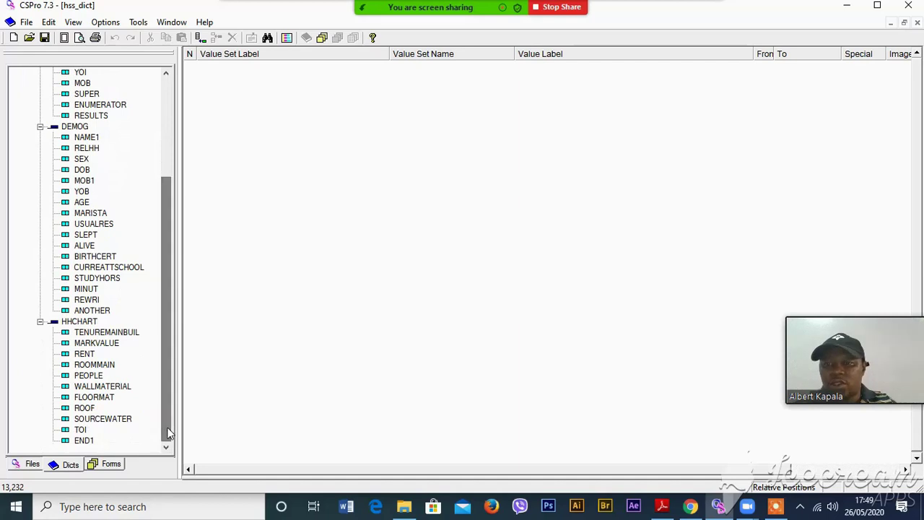
pyautogui.click(40, 127)
pyautogui.click(39, 169)
pyautogui.click(40, 191)
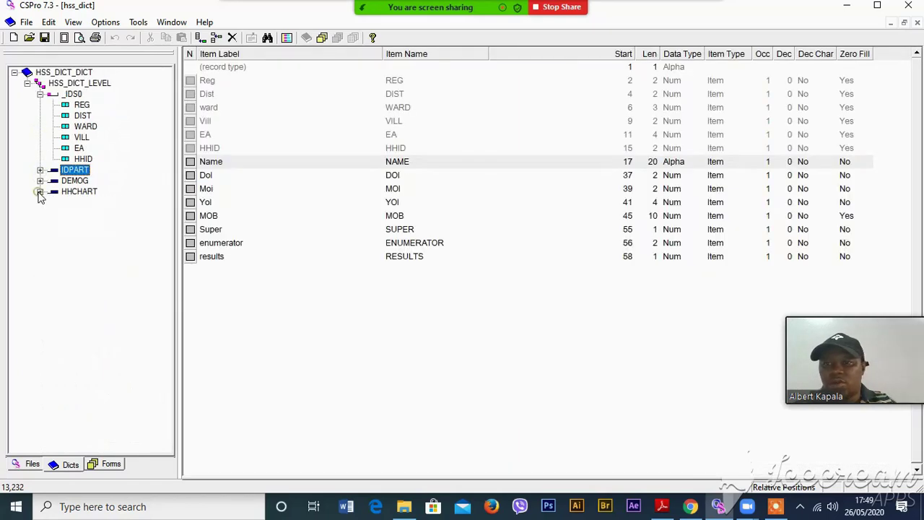
pyautogui.click(39, 94)
pyautogui.click(39, 105)
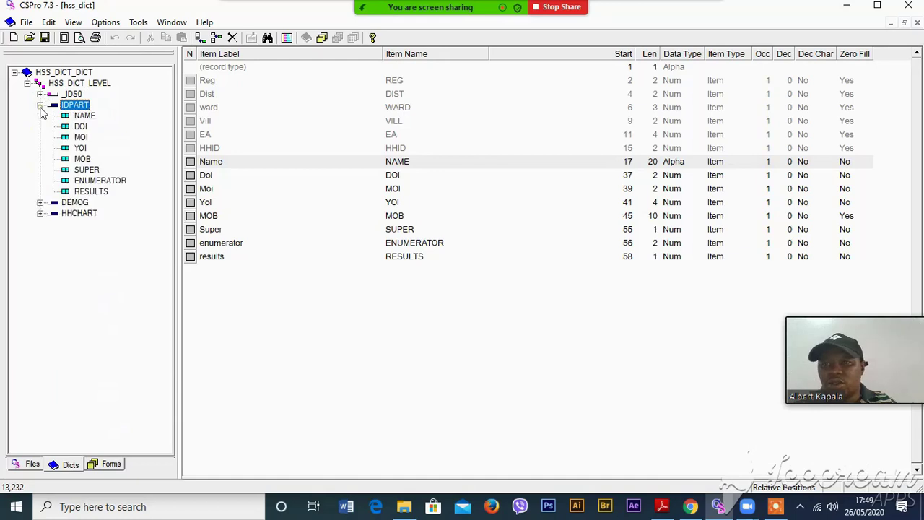
# Expand the DEMOG and _IDS0 records and view the definitions of YOI, MOB1, USUALRES and the SLEPT value set
pyautogui.click(40, 203)
pyautogui.click(80, 148)
pyautogui.click(84, 257)
pyautogui.click(94, 299)
pyautogui.click(85, 310)
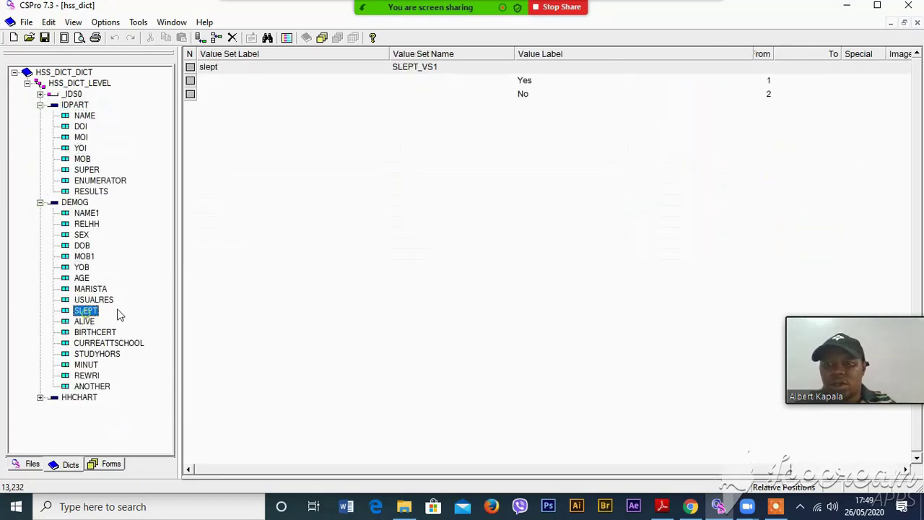
pyautogui.click(520, 81)
pyautogui.click(522, 95)
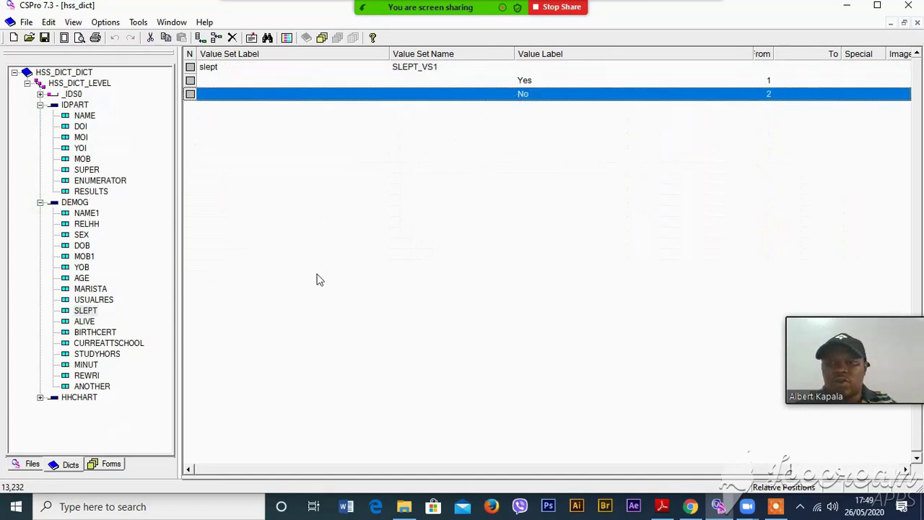
pyautogui.click(41, 95)
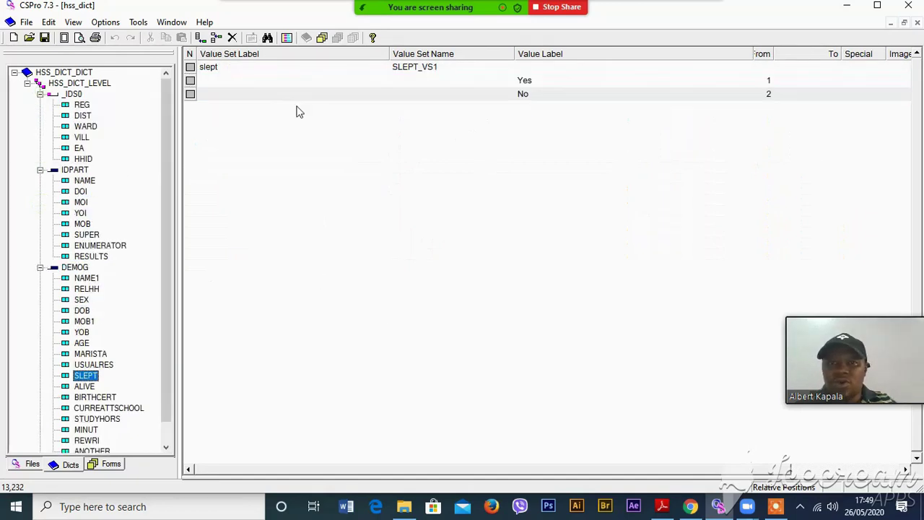
# Open the hss_app form design and place the _IDS0 record on the empty form, using dictionary labels with text left and extended controls
pyautogui.click(321, 37)
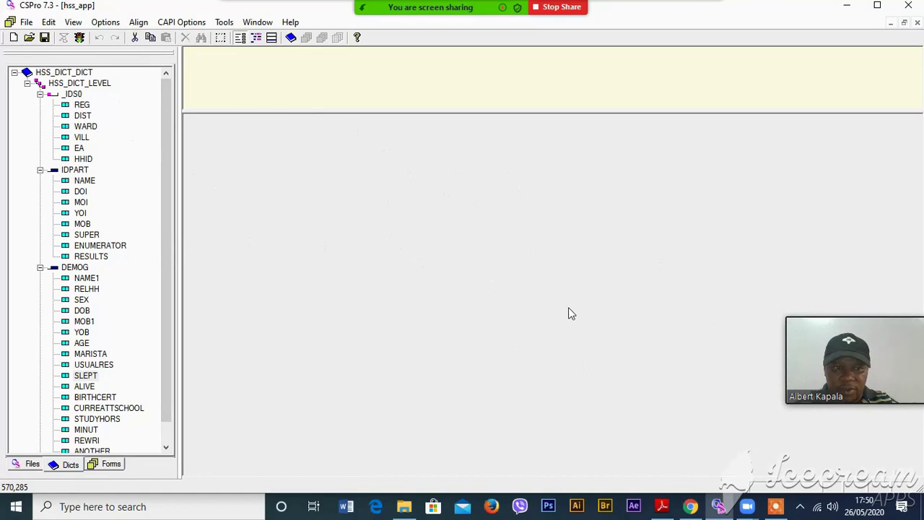
pyautogui.click(73, 94)
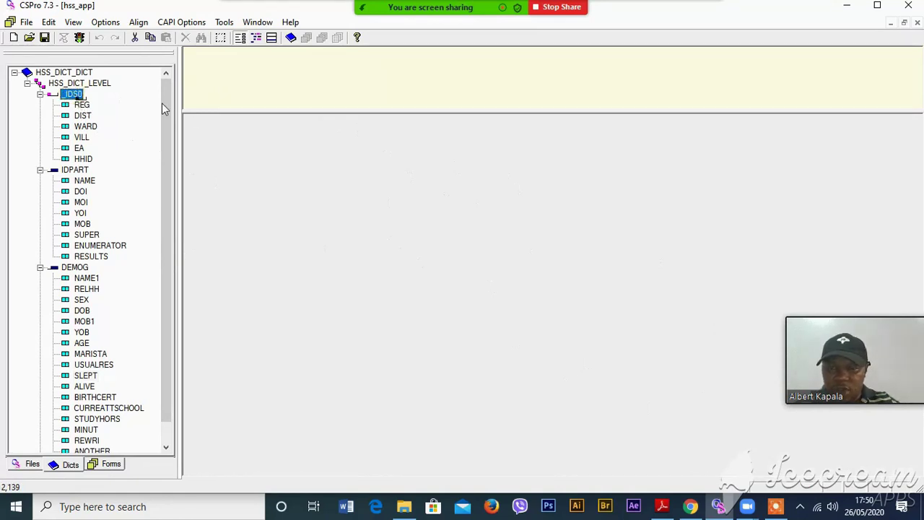
pyautogui.moveTo(261, 154); pyautogui.dragTo(262, 153)
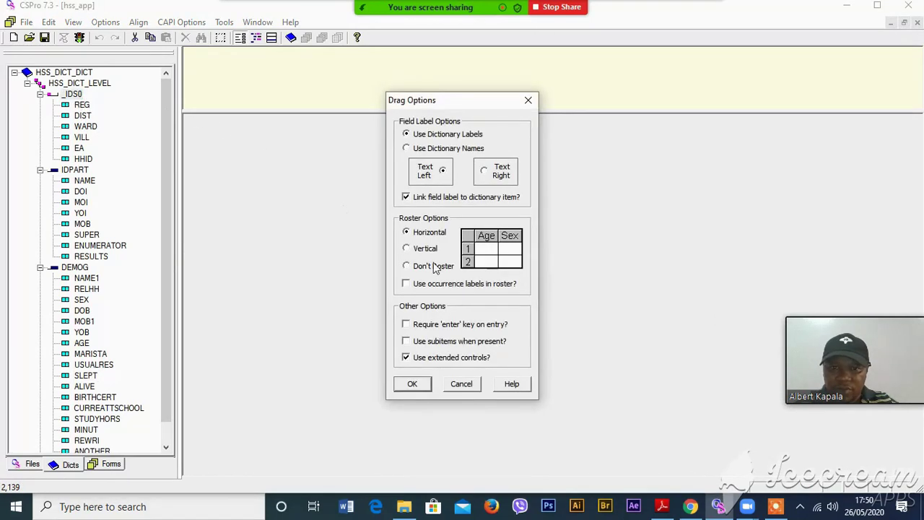
pyautogui.click(413, 380)
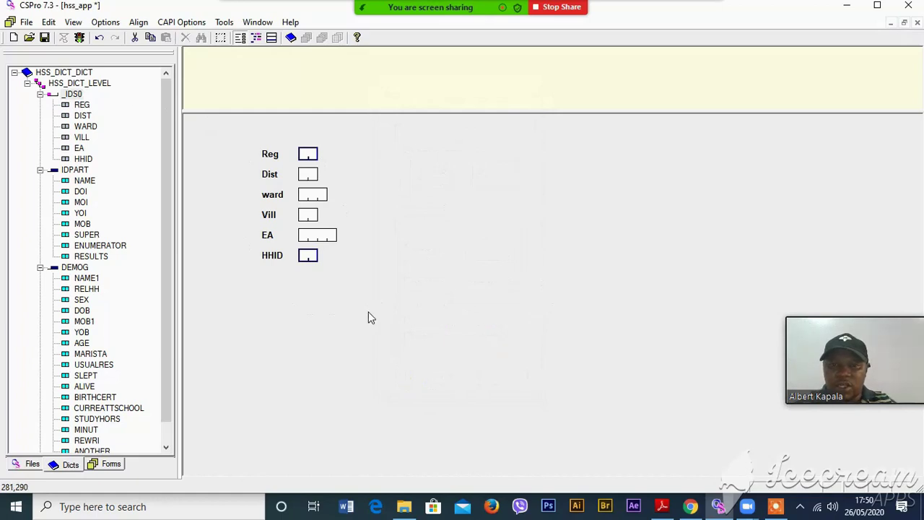
# Add a new form to hss_app with the name PART_A_IDENTIFICATION
pyautogui.rightClick(322, 312)
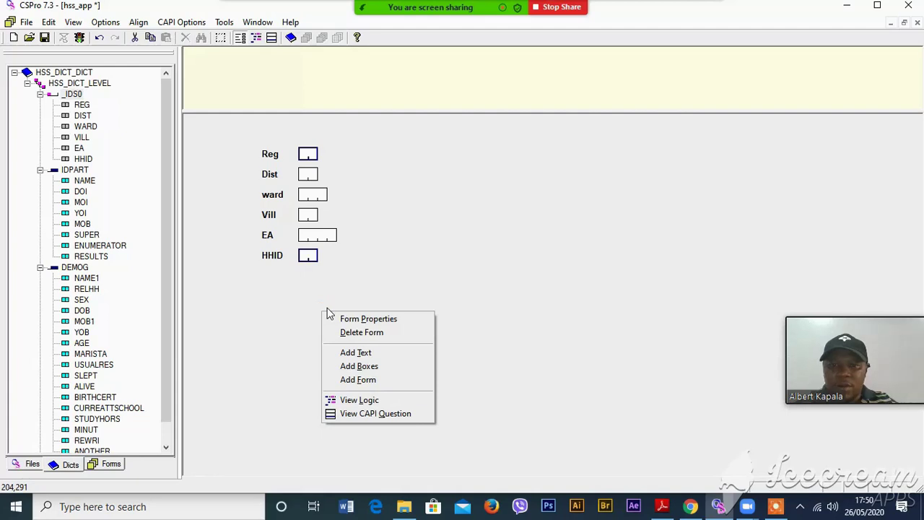
pyautogui.click(357, 379)
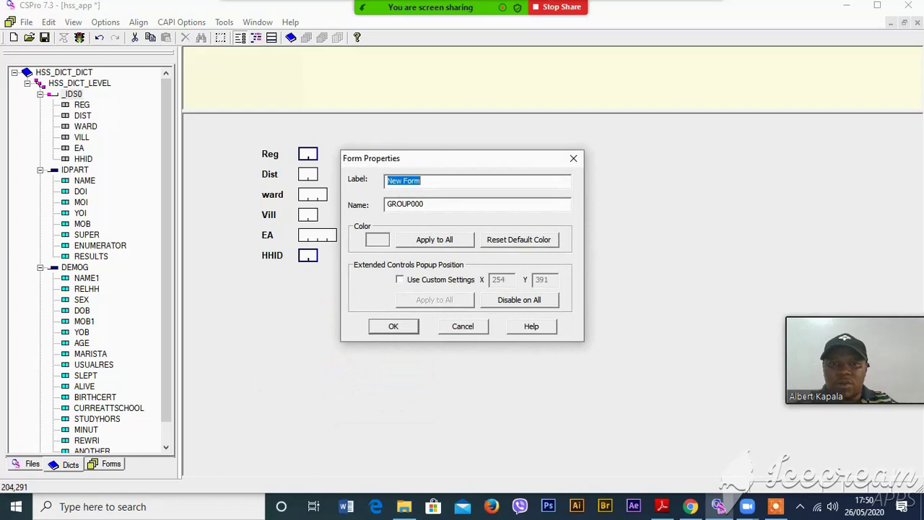
pyautogui.click(426, 205)
pyautogui.moveTo(426, 205); pyautogui.dragTo(388, 205)
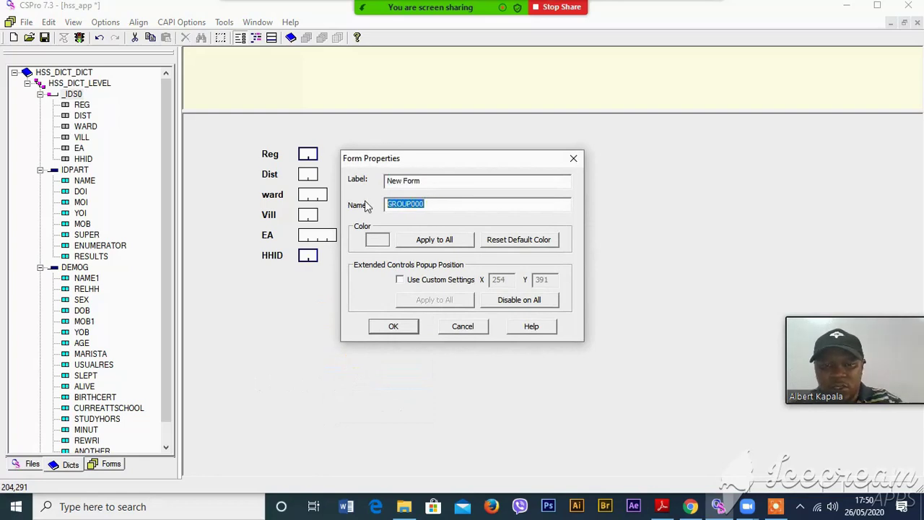
pyautogui.press('BackSpace')
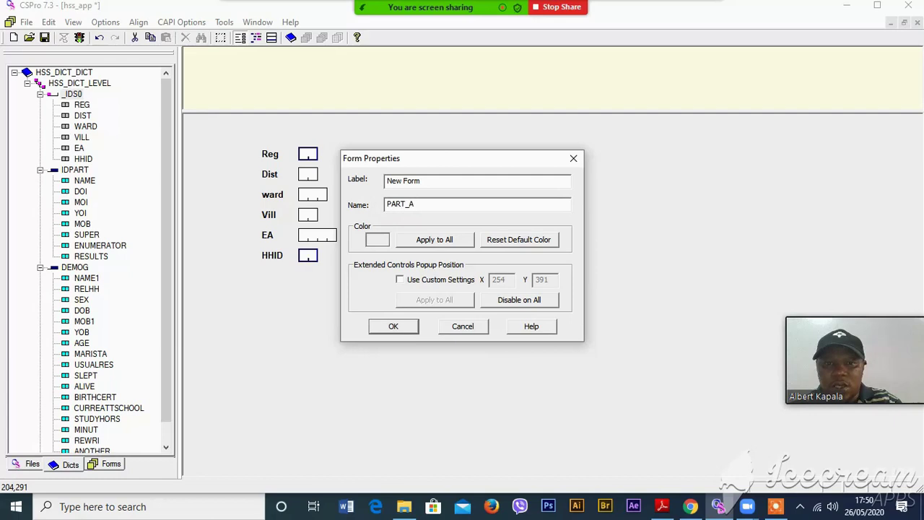
pyautogui.write('ENTIFICATION')
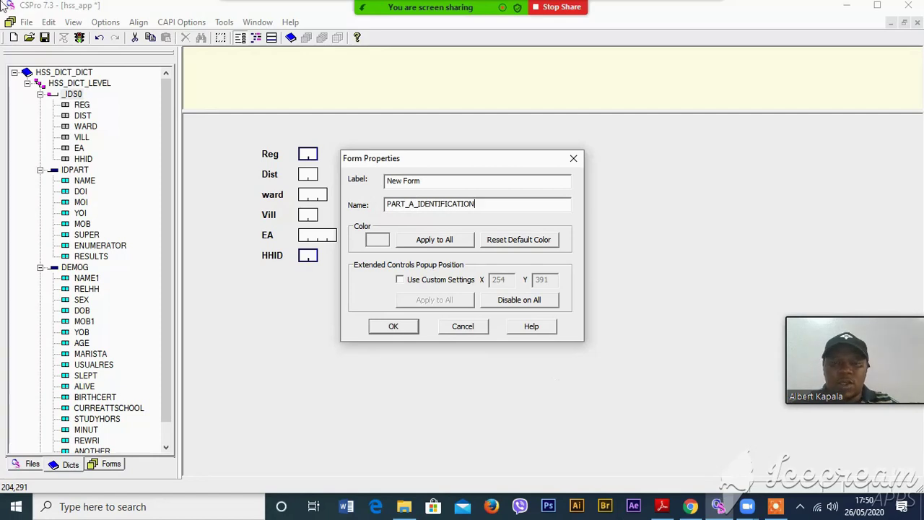
pyautogui.click(381, 327)
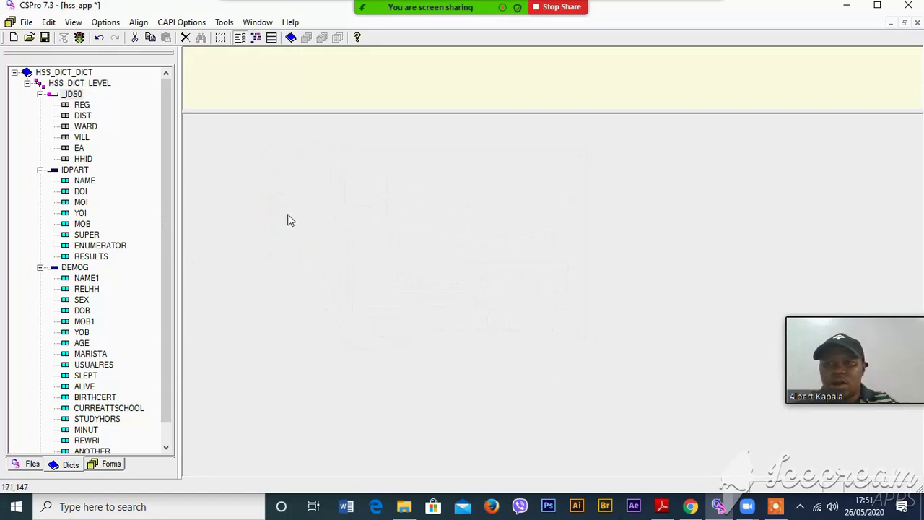
# Place the IDPART record on the new blank form, using dictionary labels with text left and extended controls
pyautogui.click(75, 172)
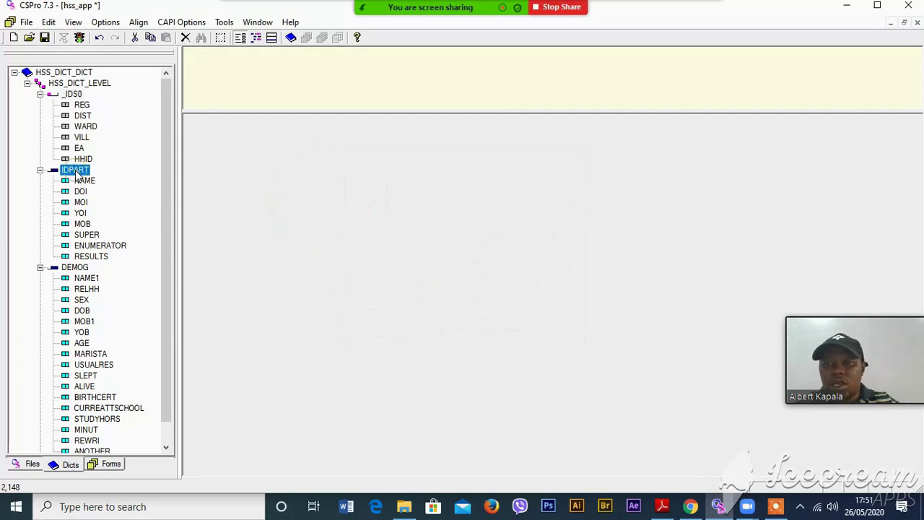
pyautogui.moveTo(270, 132); pyautogui.dragTo(270, 133)
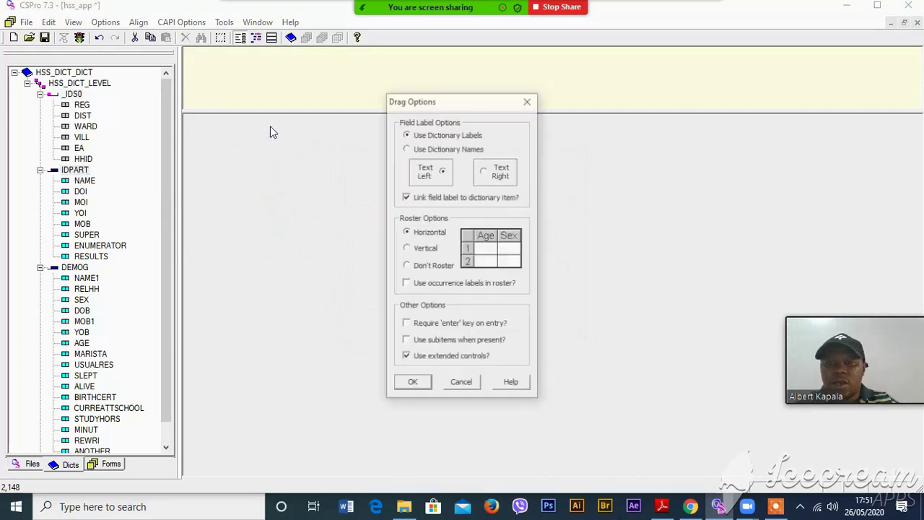
pyautogui.click(410, 380)
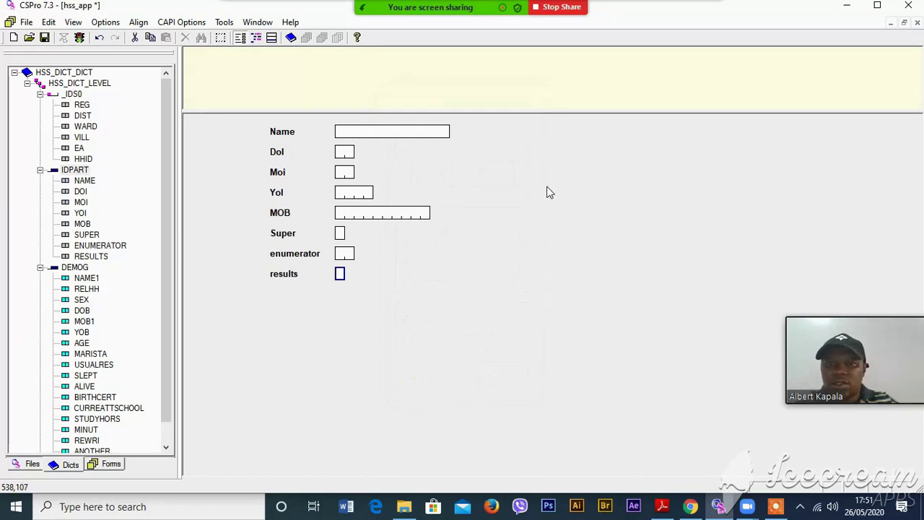
# Add a new form and place the DEMOG record on it as a horizontal roster, using dictionary labels with text left and extended controls
pyautogui.rightClick(388, 355)
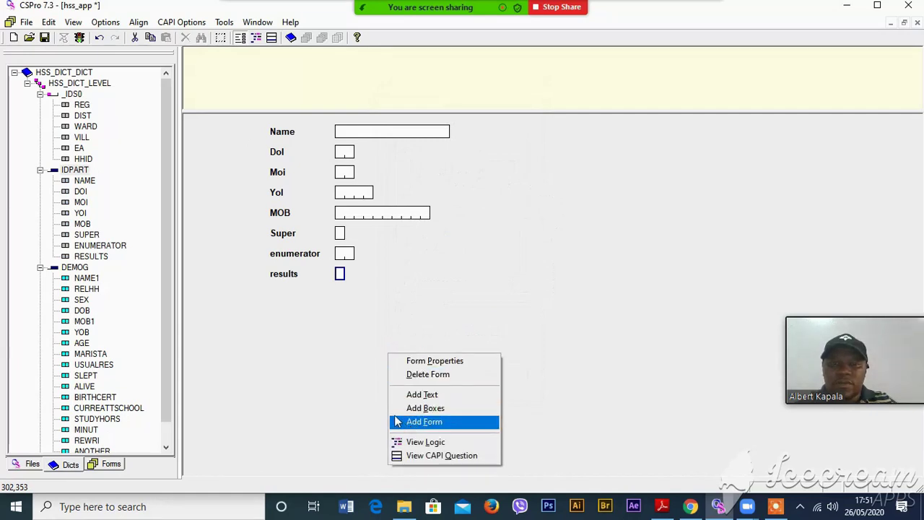
pyautogui.click(470, 267)
pyautogui.rightClick(443, 334)
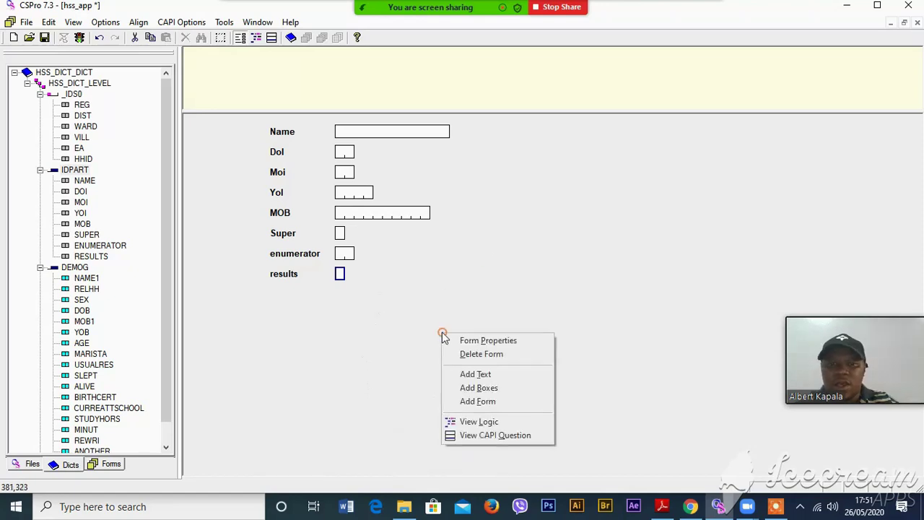
pyautogui.click(396, 327)
pyautogui.click(79, 269)
pyautogui.moveTo(260, 143); pyautogui.dragTo(258, 142)
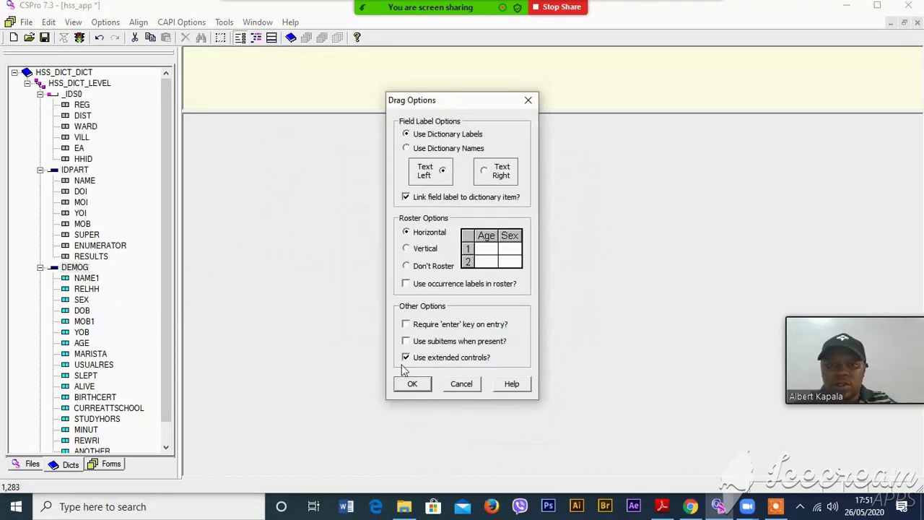
pyautogui.click(407, 384)
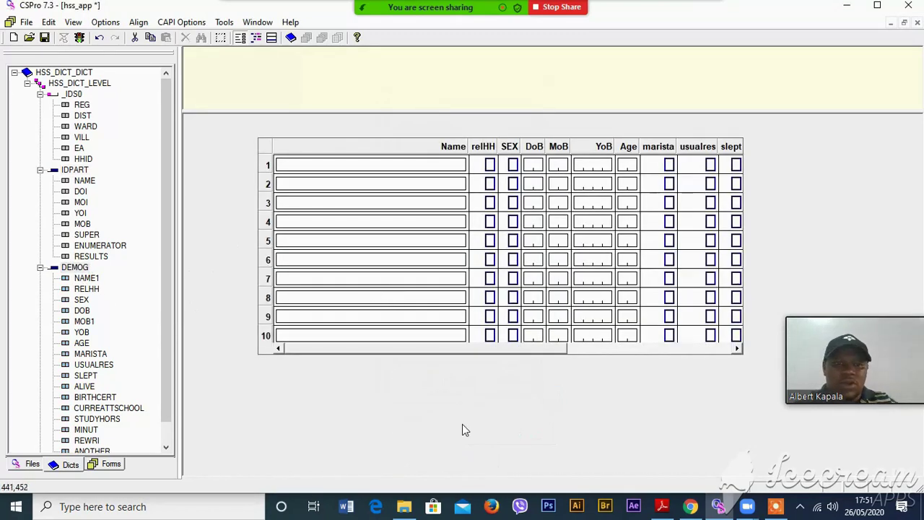
# Add another new form and place the HHCHART record on it, using dictionary labels with text left and extended controls
pyautogui.moveTo(166, 372); pyautogui.dragTo(169, 430)
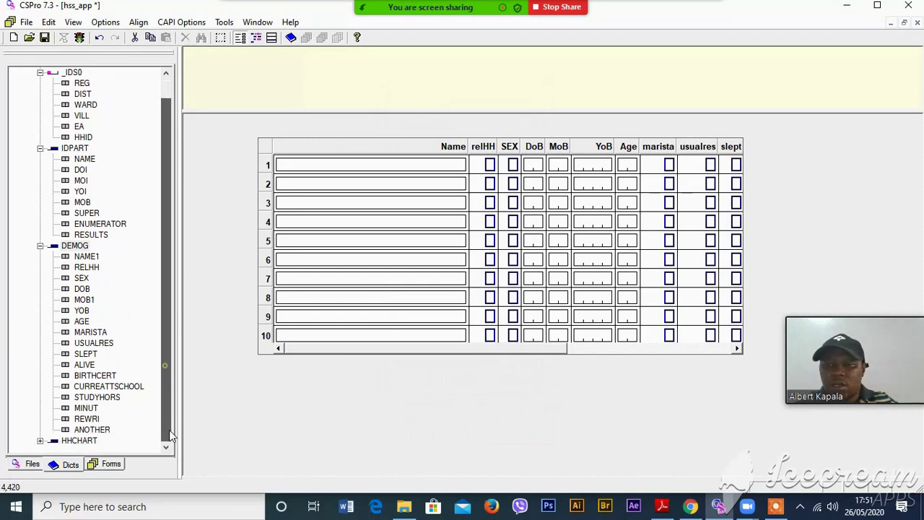
pyautogui.rightClick(423, 418)
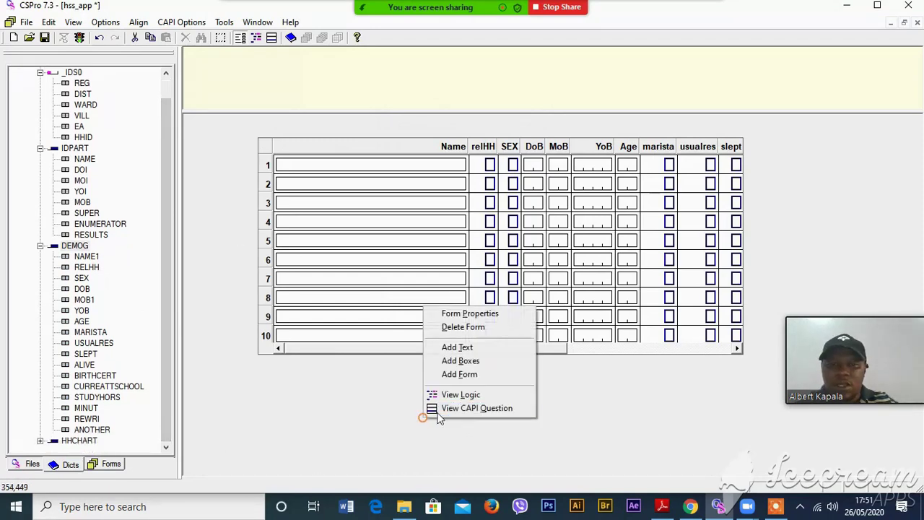
pyautogui.click(459, 376)
pyautogui.click(393, 327)
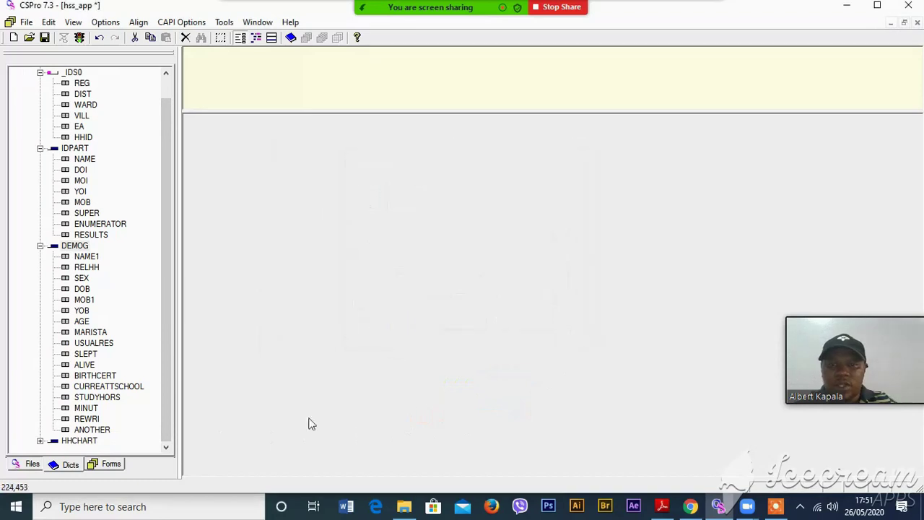
pyautogui.click(77, 441)
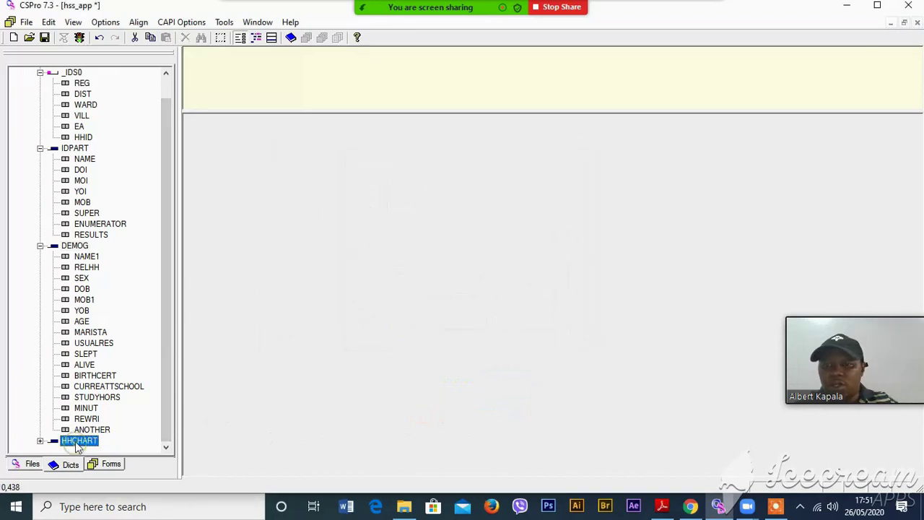
pyautogui.moveTo(243, 137); pyautogui.dragTo(244, 139)
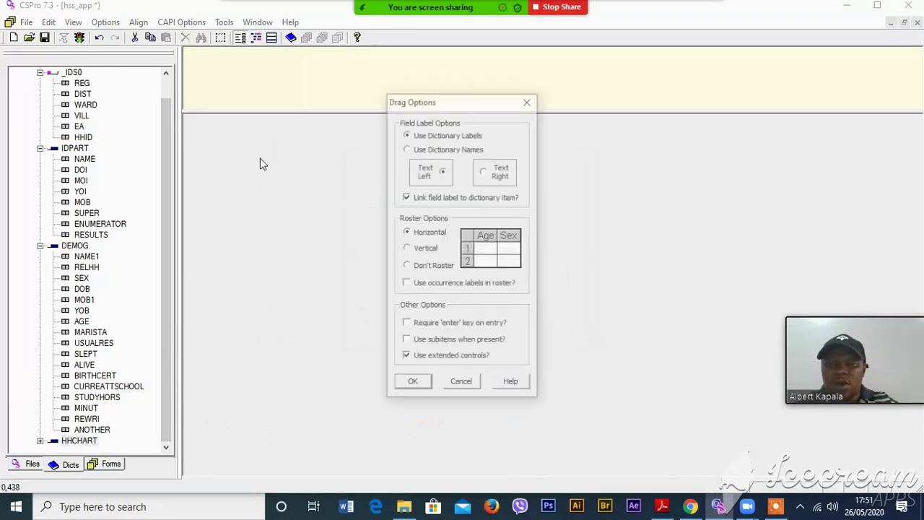
pyautogui.click(412, 383)
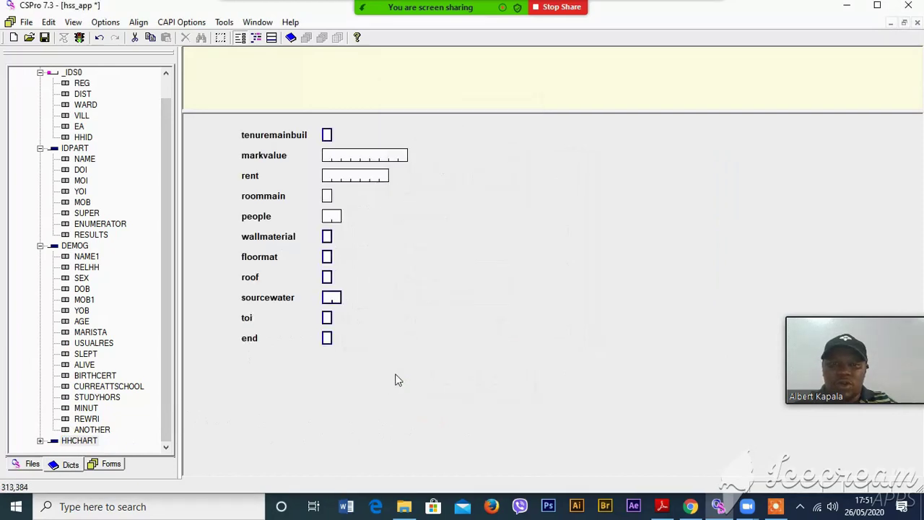
pyautogui.rightClick(352, 442)
pyautogui.click(370, 398)
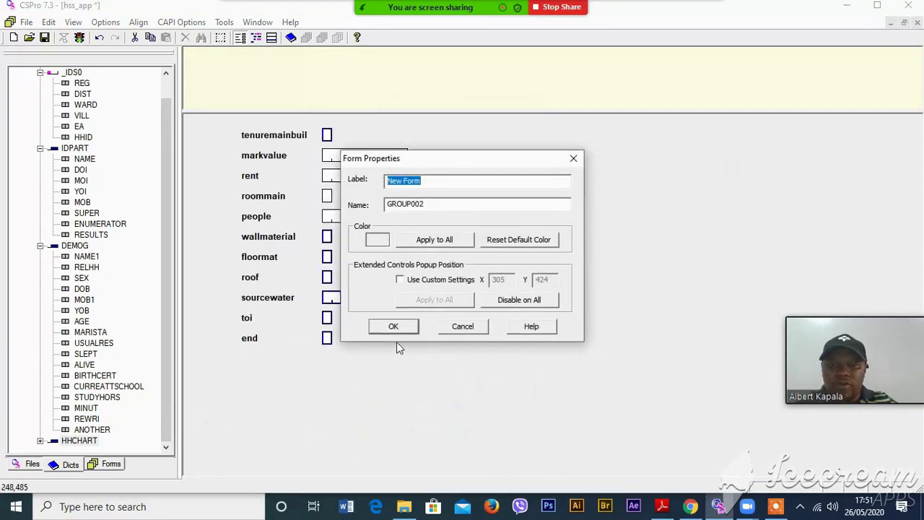
pyautogui.click(573, 158)
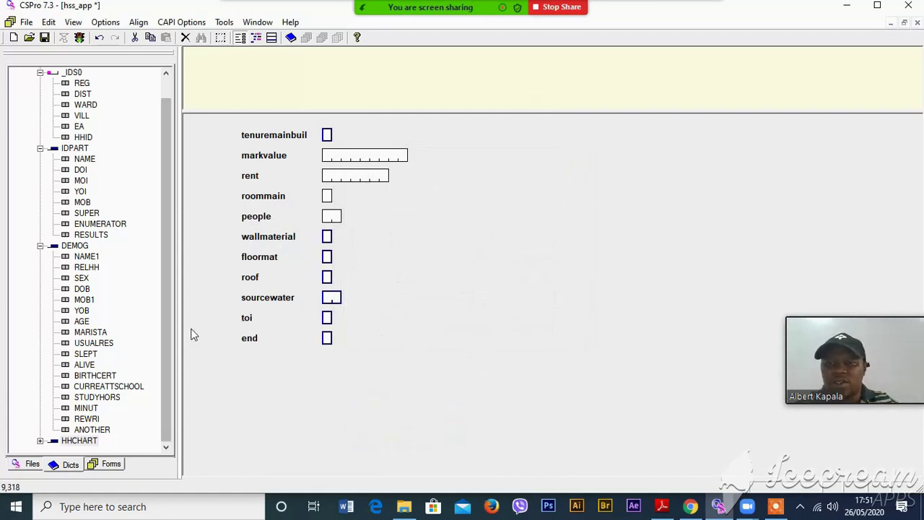
# Show the form tree and expand the PART_A_IDENTIFICATION, GROUP000 and GROUP001 forms to review their contents
pyautogui.click(108, 464)
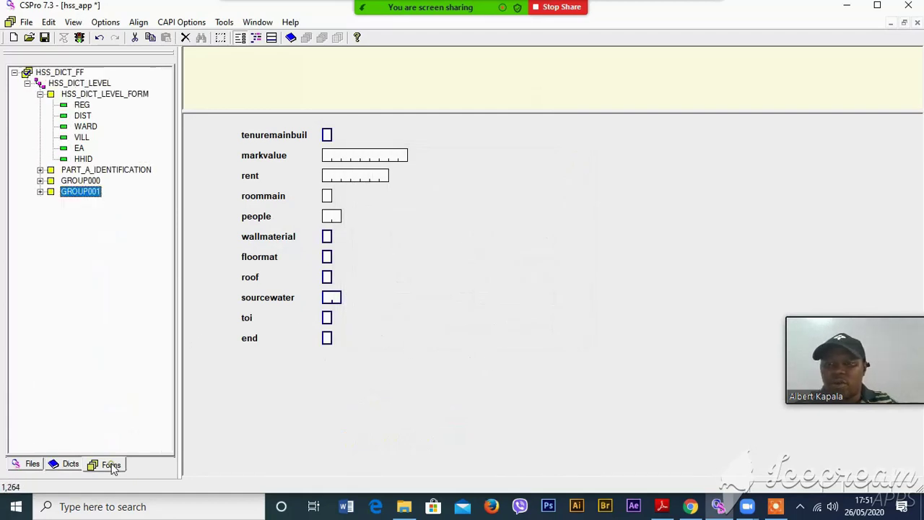
pyautogui.click(41, 170)
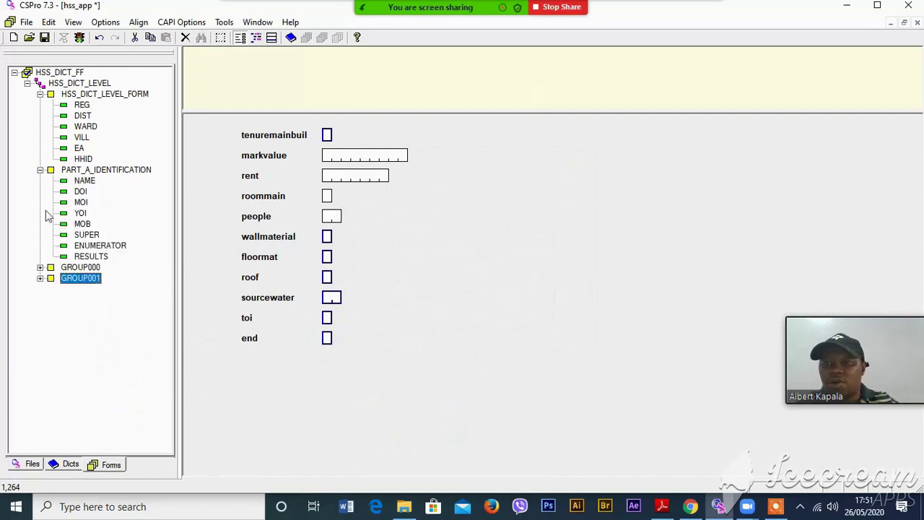
pyautogui.click(41, 267)
pyautogui.click(40, 289)
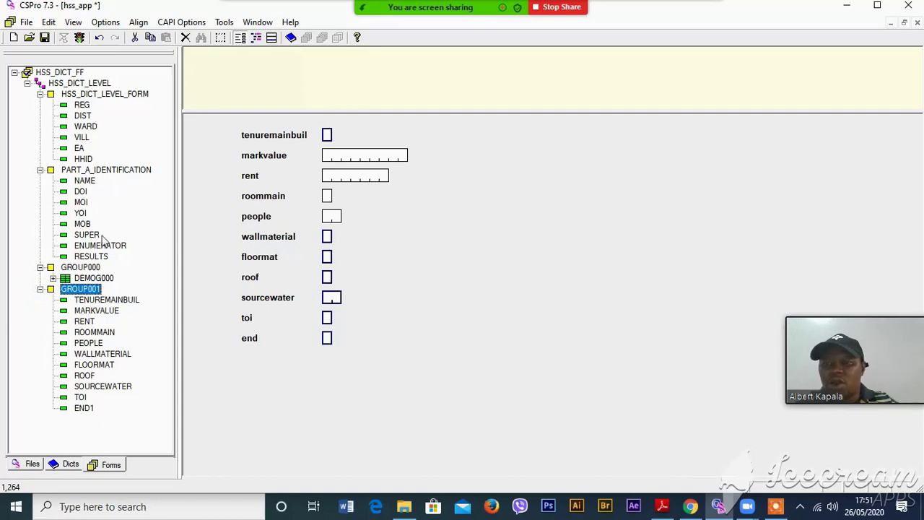
pyautogui.click(96, 169)
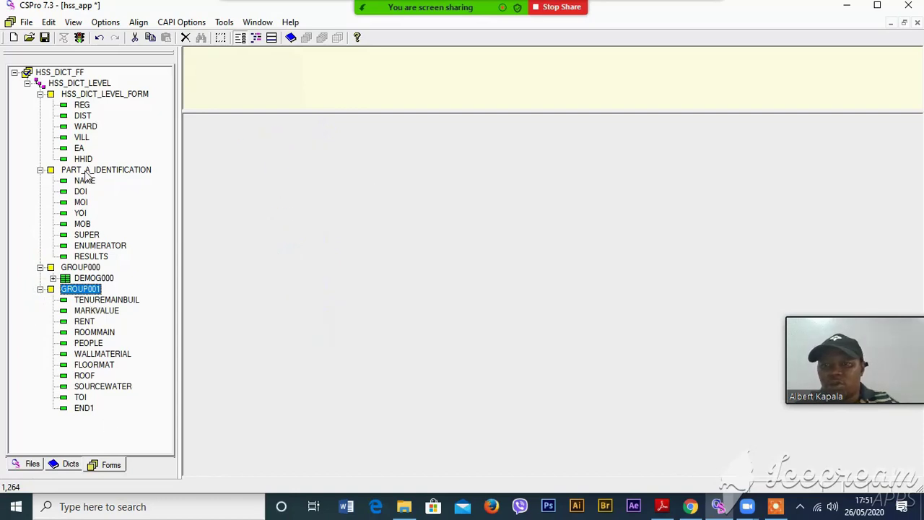
# Rename the HSS_DICT_LEVEL_FORM form as PART_A_IDENTIFICATIONA in its form properties
pyautogui.click(81, 94)
pyautogui.rightClick(84, 95)
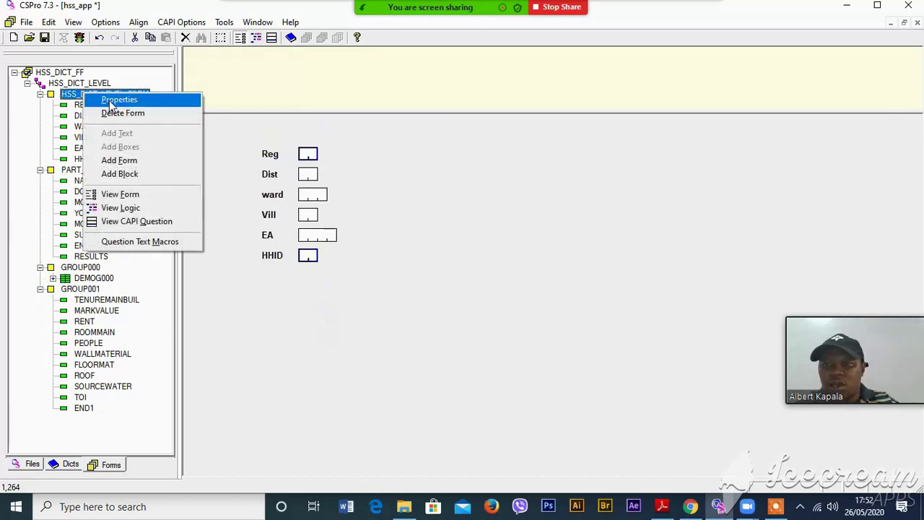
pyautogui.click(114, 101)
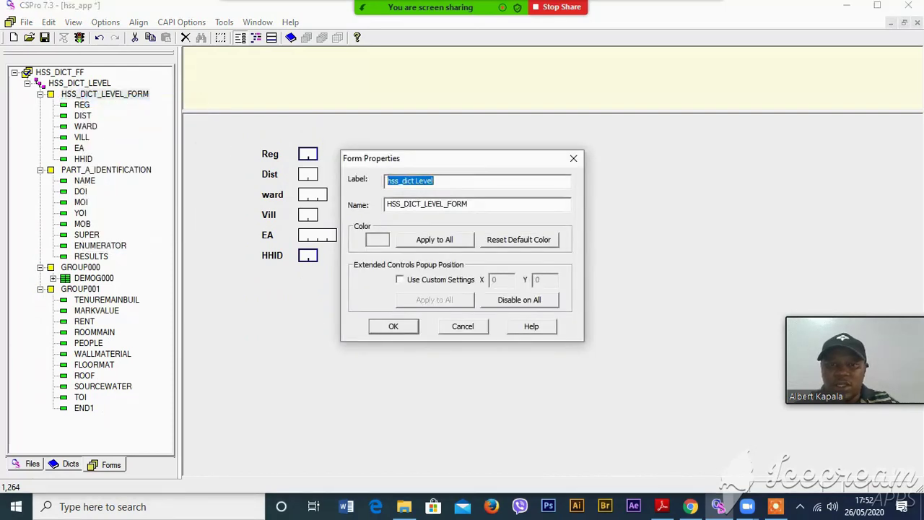
pyautogui.click(387, 204)
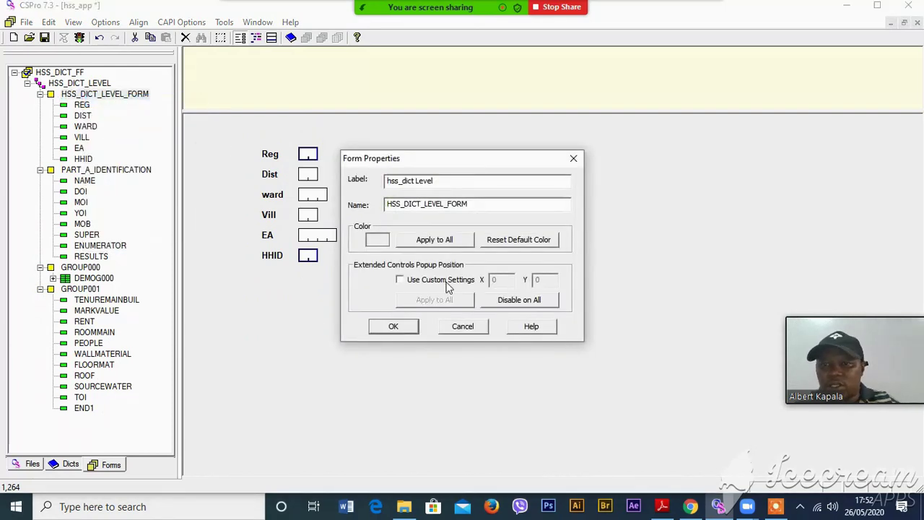
pyautogui.write('PA')
pyautogui.write('RT')
pyautogui.write('_A_')
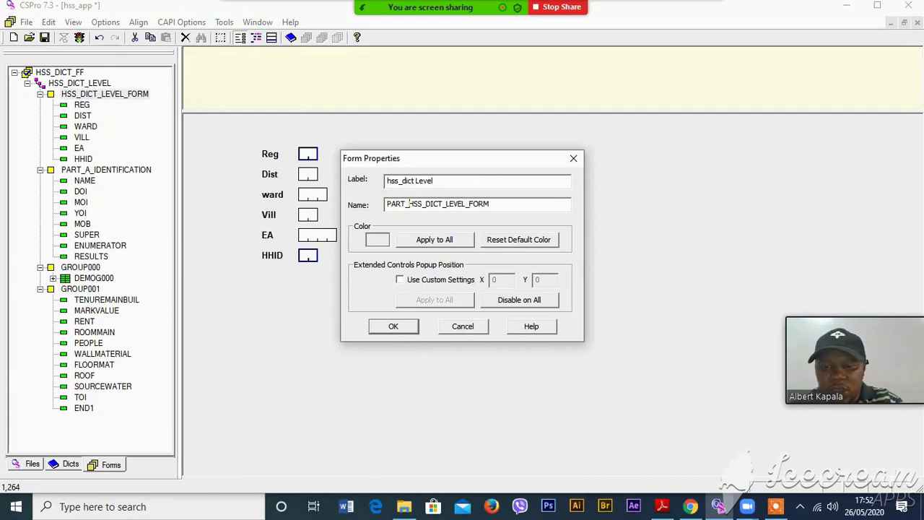
pyautogui.write('IDENTIFICAT')
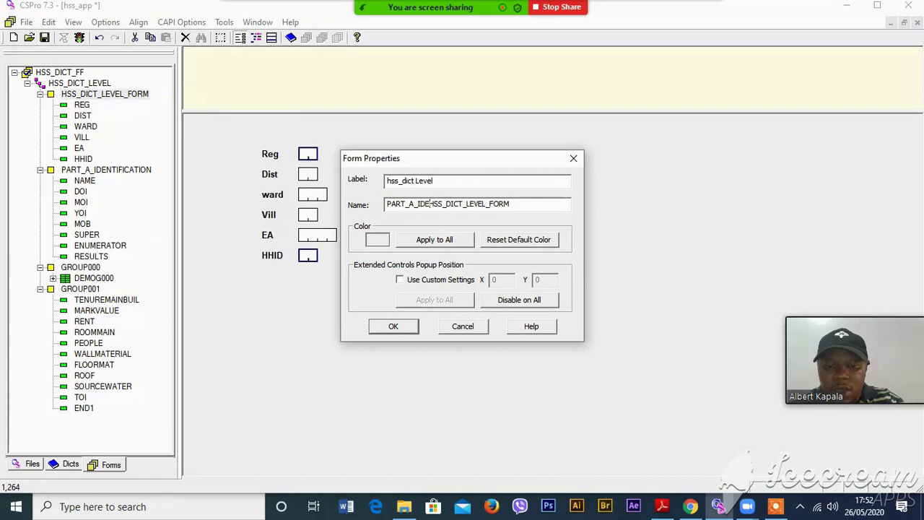
pyautogui.write('ION')
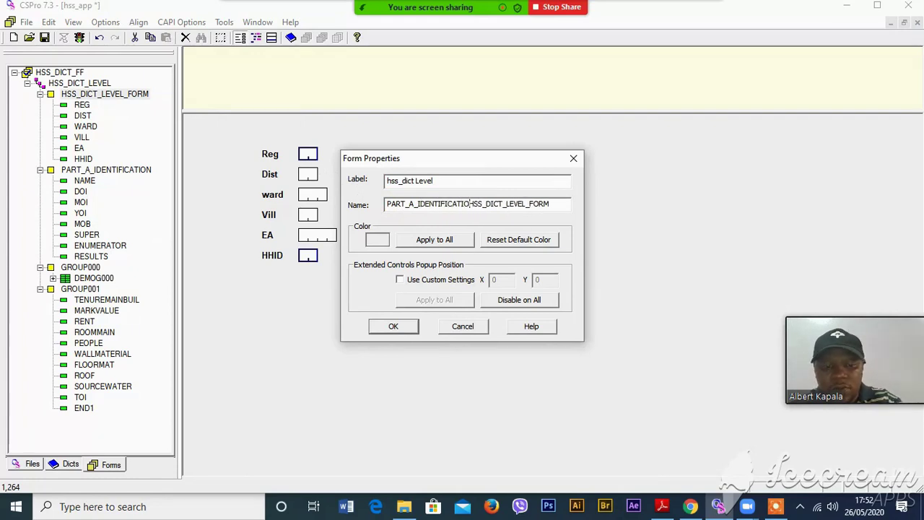
pyautogui.press('Delete')
pyautogui.press('Delete')
pyautogui.press('Delete')
pyautogui.press('Delete')
pyautogui.press('Delete')
pyautogui.press('Delete')
pyautogui.press('Delete')
pyautogui.press('Delete')
pyautogui.press('Delete')
pyautogui.press('Delete')
pyautogui.press('Delete')
pyautogui.press('Delete')
pyautogui.press('Delete')
pyautogui.press('Delete')
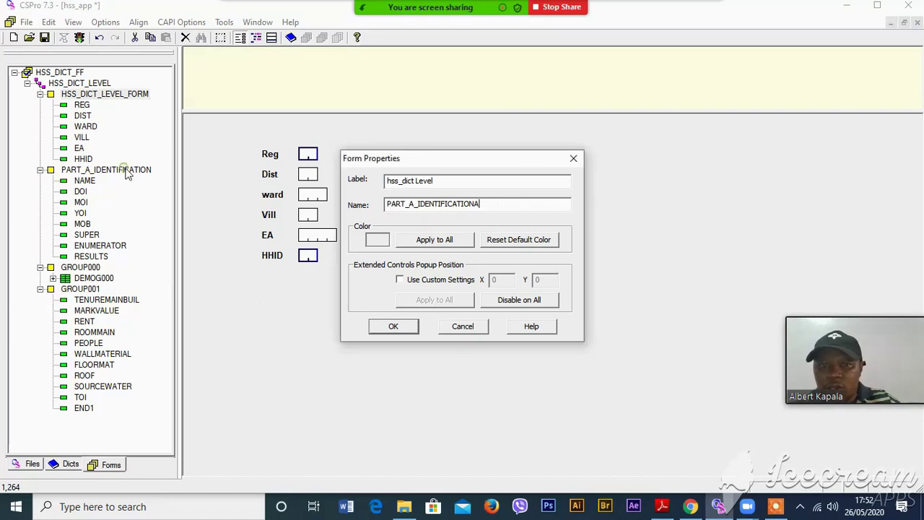
pyautogui.click(387, 326)
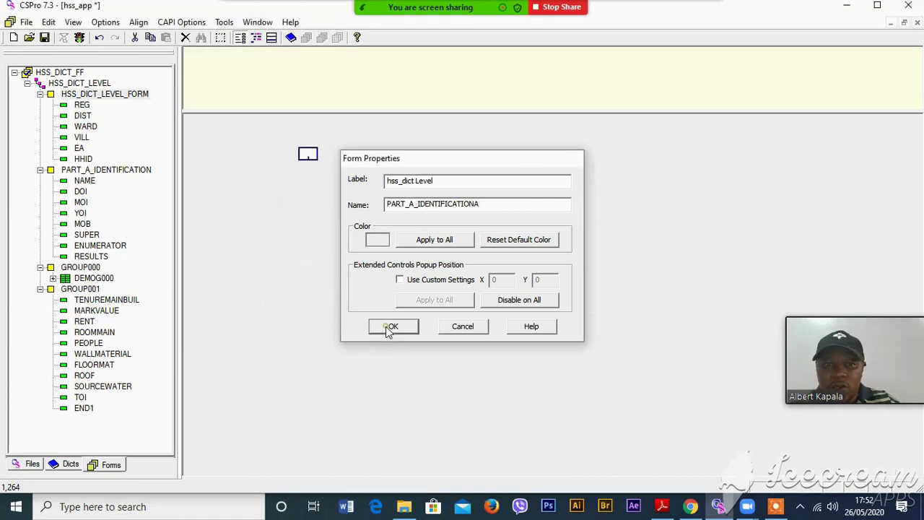
# Rename the form holding the IDPART items as PART_B_IDENTIFICATION
pyautogui.click(100, 171)
pyautogui.rightClick(99, 173)
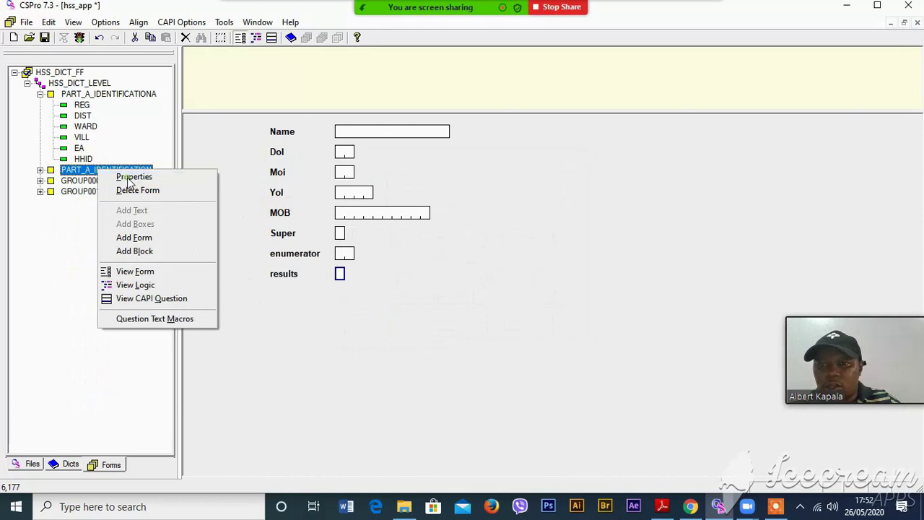
pyautogui.click(123, 177)
pyautogui.click(409, 204)
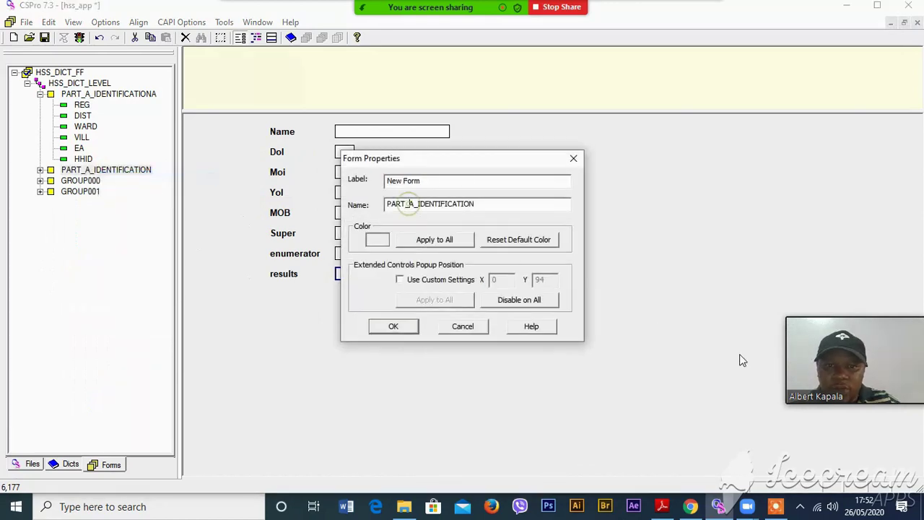
pyautogui.press('BackSpace')
pyautogui.write('B')
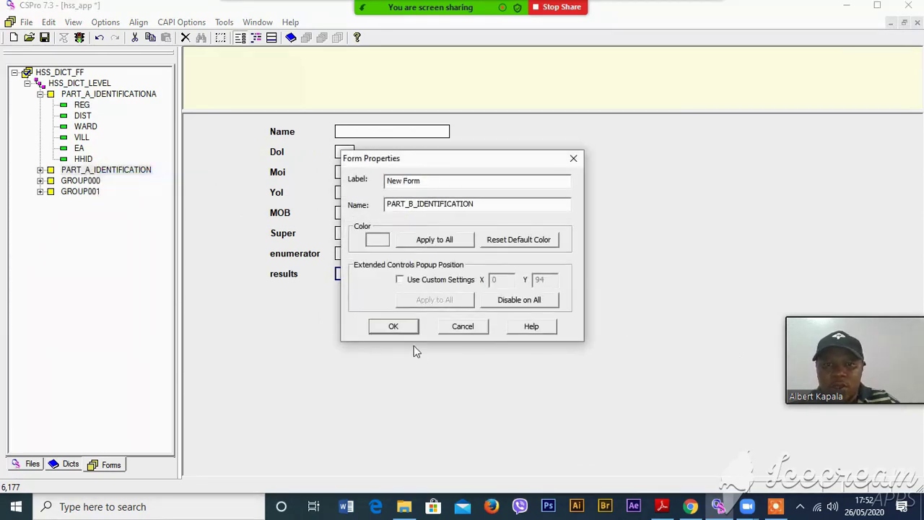
pyautogui.click(399, 326)
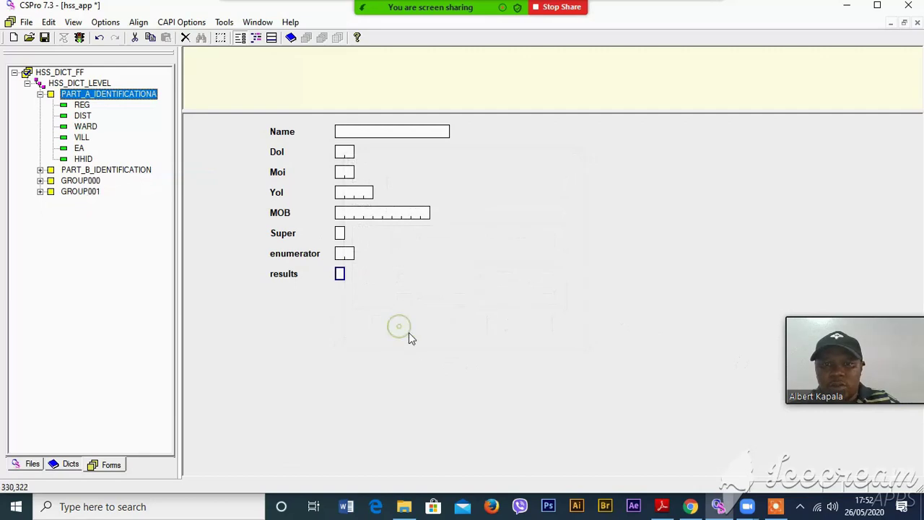
# Rename the first form, which holds the REG to HHID items, as PART_A_IDENTIFICATION
pyautogui.rightClick(123, 98)
pyautogui.click(158, 103)
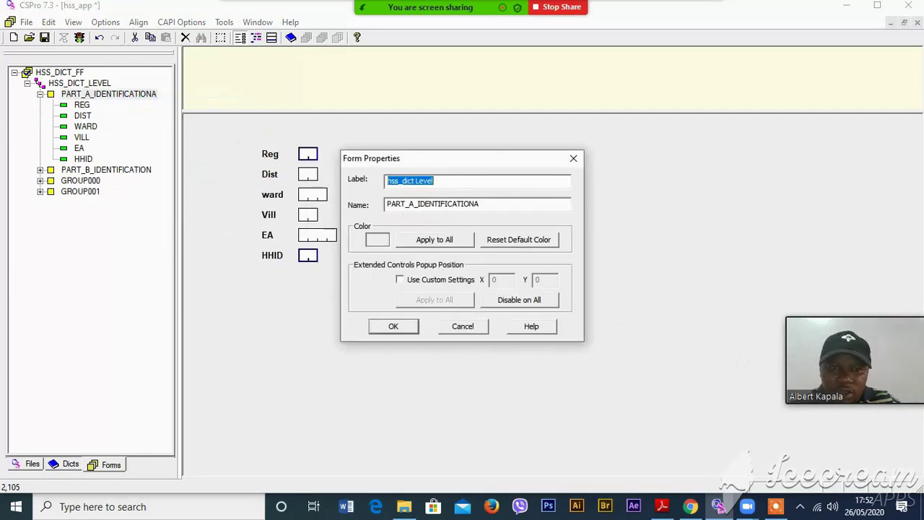
pyautogui.click(487, 205)
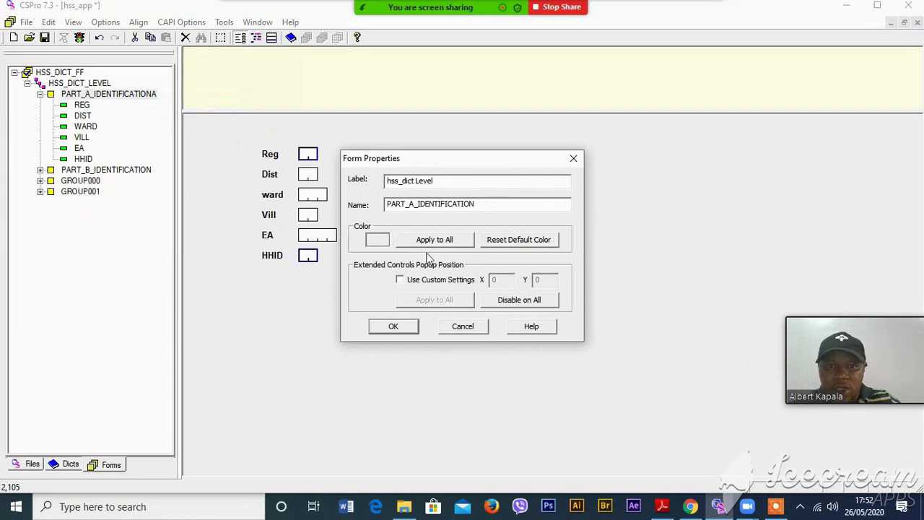
pyautogui.click(394, 330)
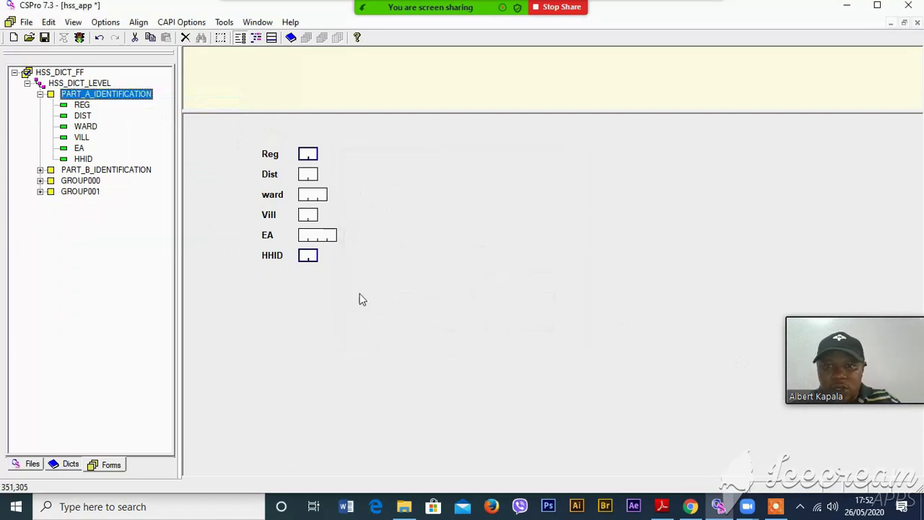
# Rename the GROUP000 form, which holds the DEMOG000 roster, as HH_ROSTER in its form properties
pyautogui.click(40, 181)
pyautogui.click(40, 202)
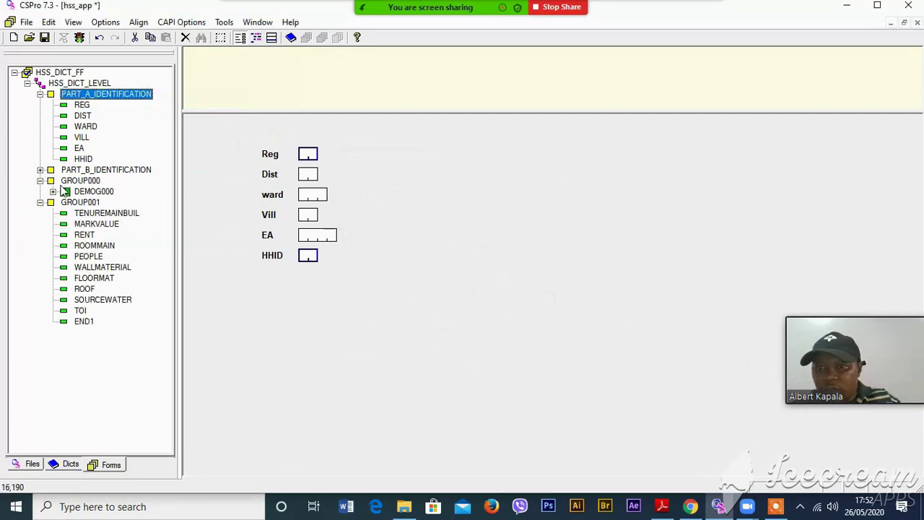
pyautogui.click(82, 182)
pyautogui.rightClick(84, 184)
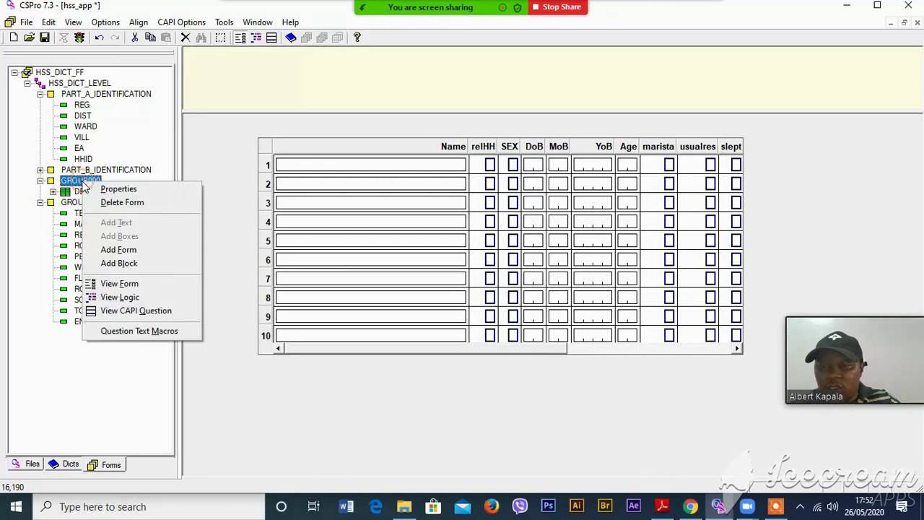
pyautogui.click(112, 190)
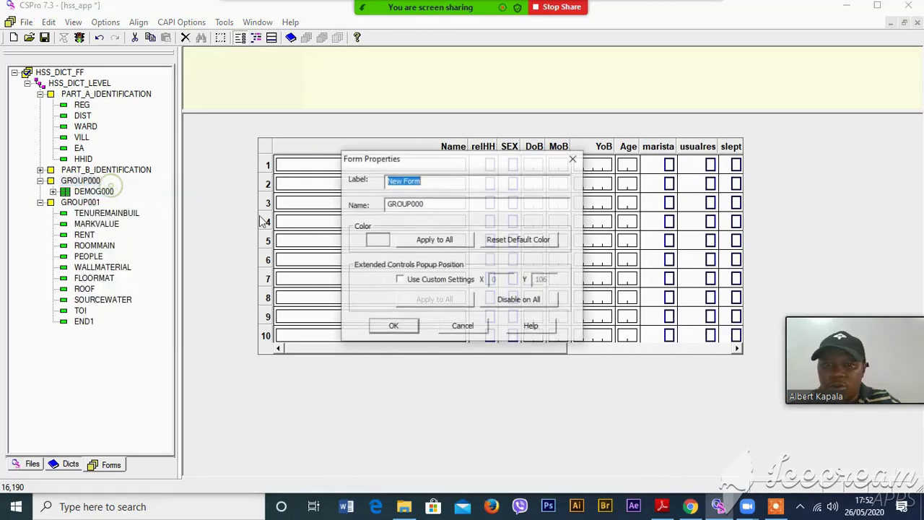
pyautogui.click(386, 205)
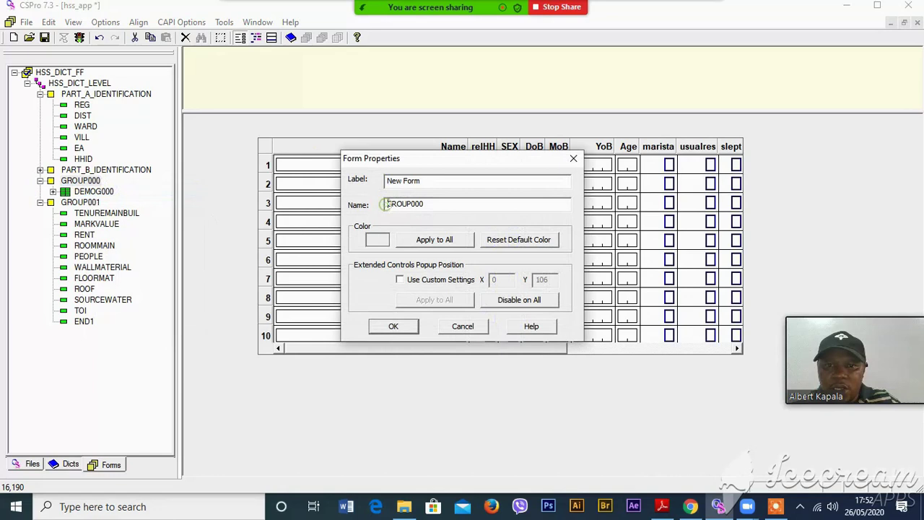
pyautogui.write('HOU')
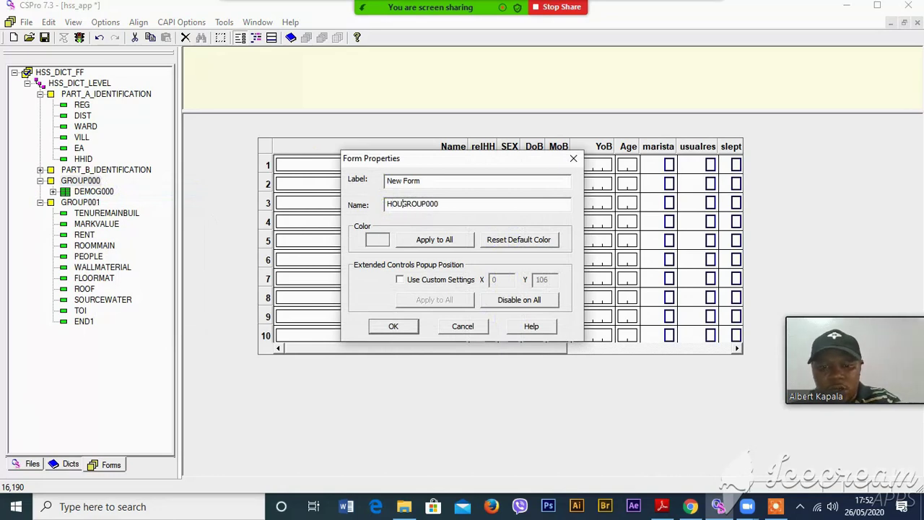
pyautogui.press('BackSpace')
pyautogui.press('BackSpace')
pyautogui.press('BackSpace')
pyautogui.press('BackSpace')
pyautogui.press('BackSpace')
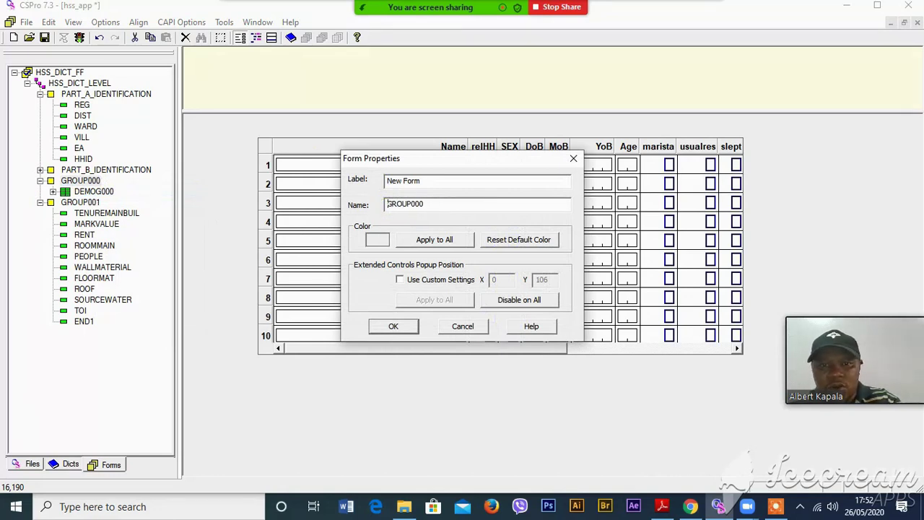
pyautogui.hotkey('ctrl', 'z')
pyautogui.hotkey('ctrl', 'z')
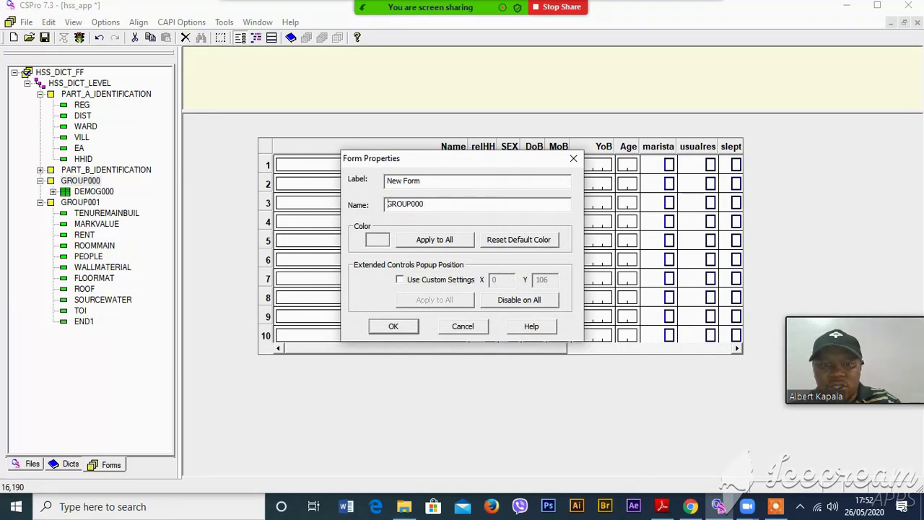
pyautogui.write('HH_')
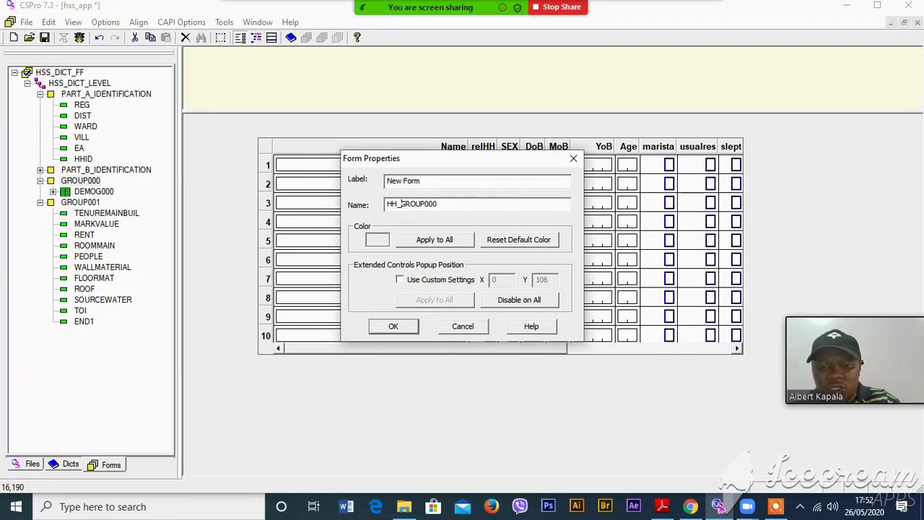
pyautogui.write('ROSTER')
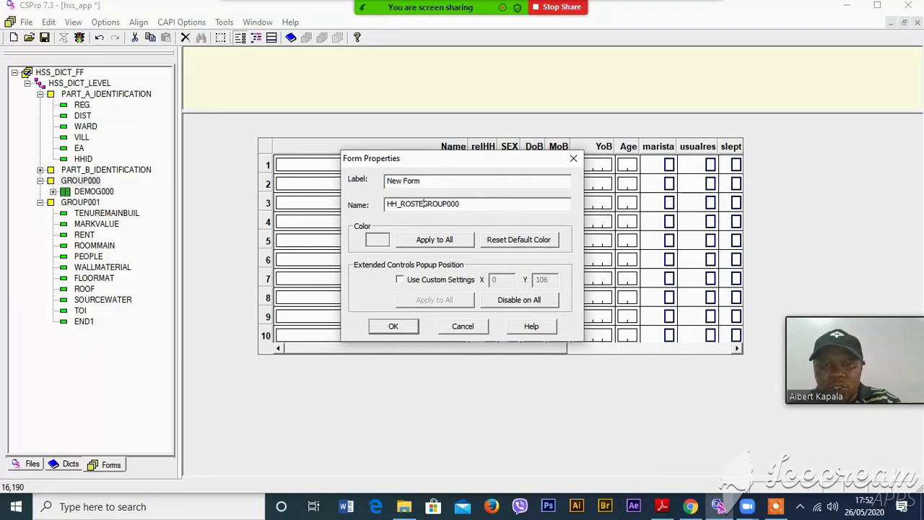
pyautogui.press('Delete')
pyautogui.press('Delete')
pyautogui.press('Delete')
pyautogui.press('Delete')
pyautogui.press('Delete')
pyautogui.press('Delete')
pyautogui.press('Delete')
pyautogui.press('Delete')
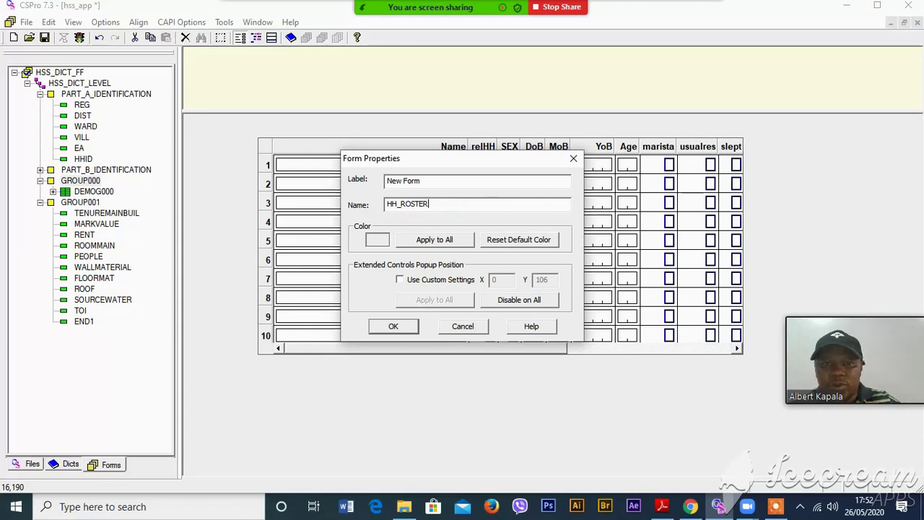
pyautogui.click(393, 325)
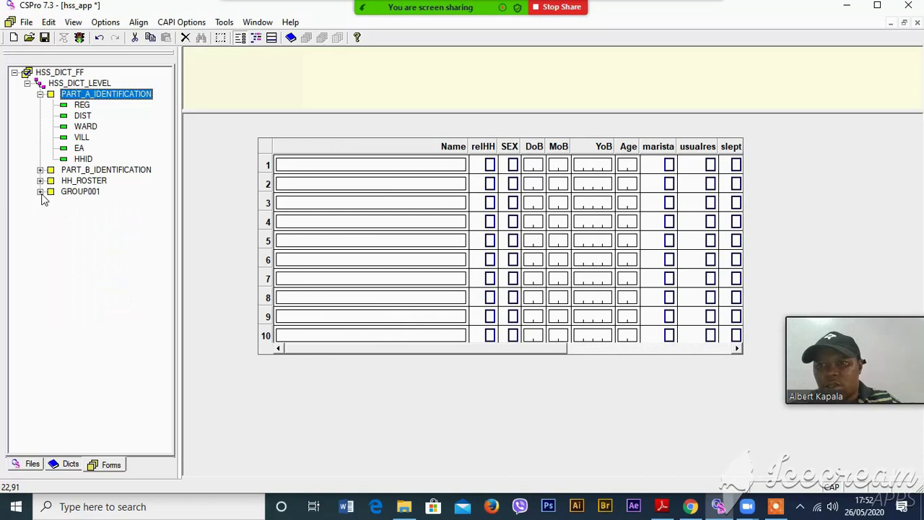
# Rename the GROUP001 form, which holds the TENUREMAINBUIL to END1 items, as HOUSEHOLD_CHARACTERISTICS
pyautogui.click(41, 192)
pyautogui.click(78, 192)
pyautogui.rightClick(79, 193)
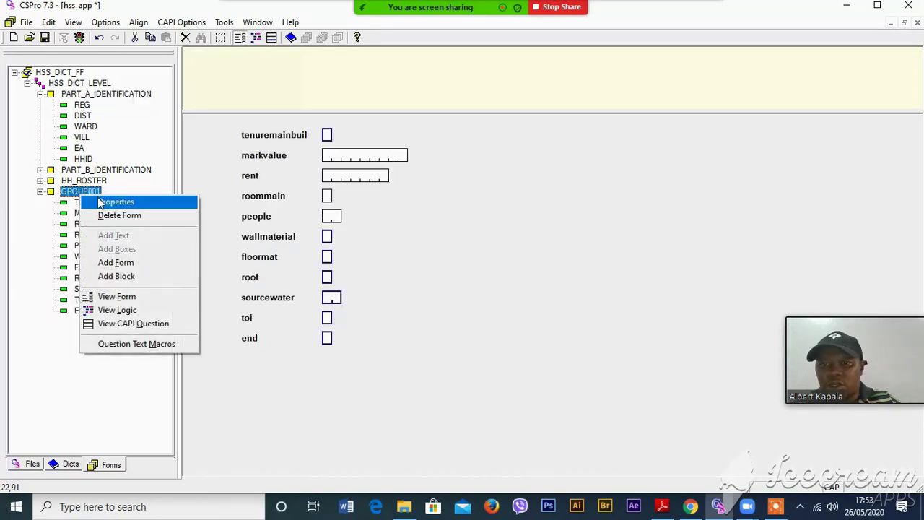
pyautogui.click(100, 202)
pyautogui.click(388, 205)
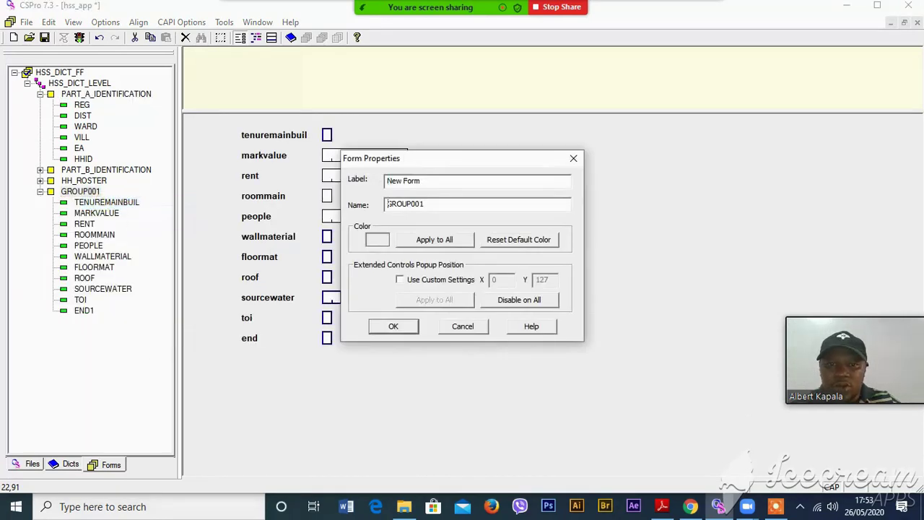
pyautogui.write('HOUS')
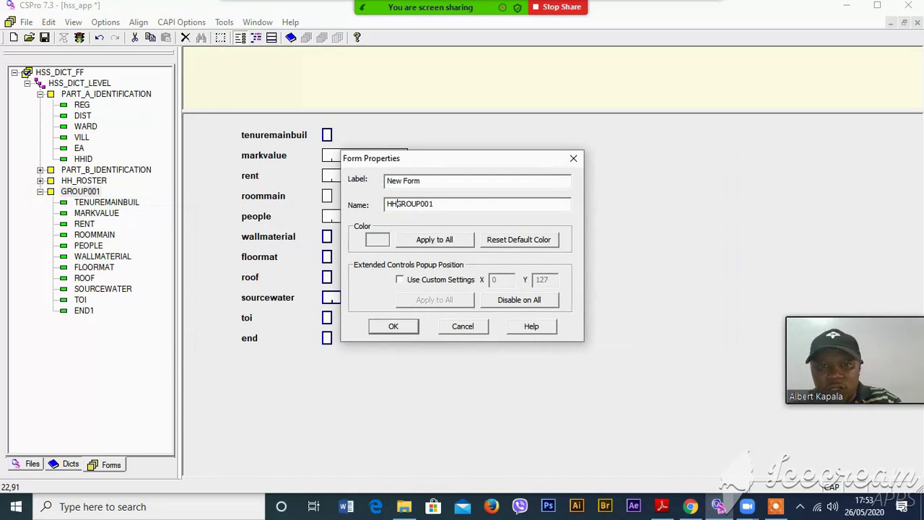
pyautogui.write('ELD_')
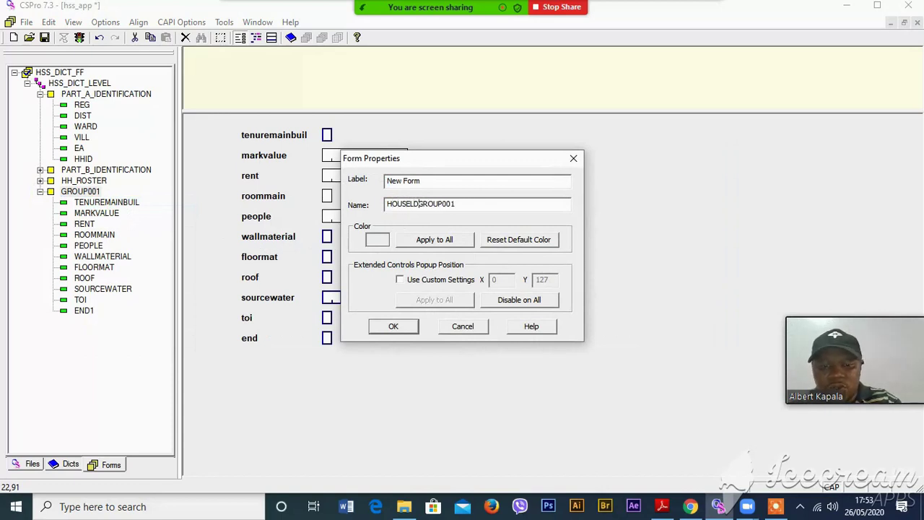
pyautogui.write('CHARACTER')
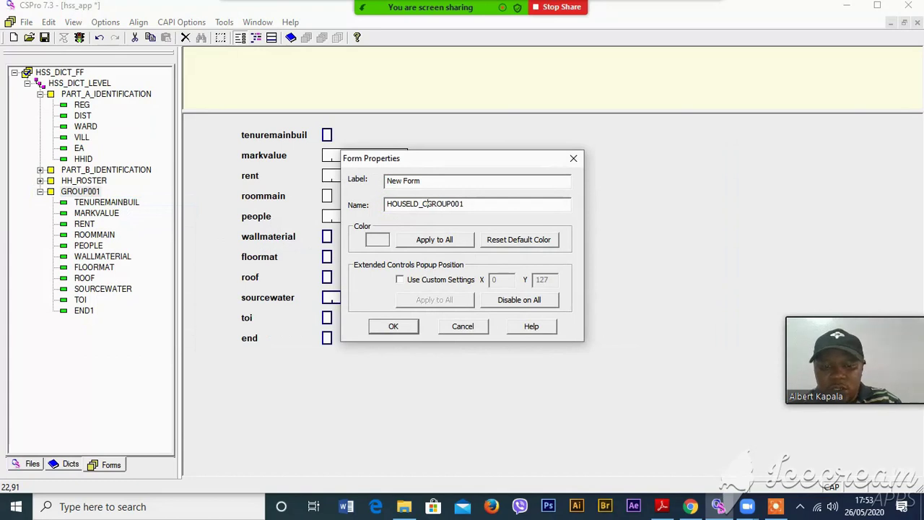
pyautogui.write('ISTICS')
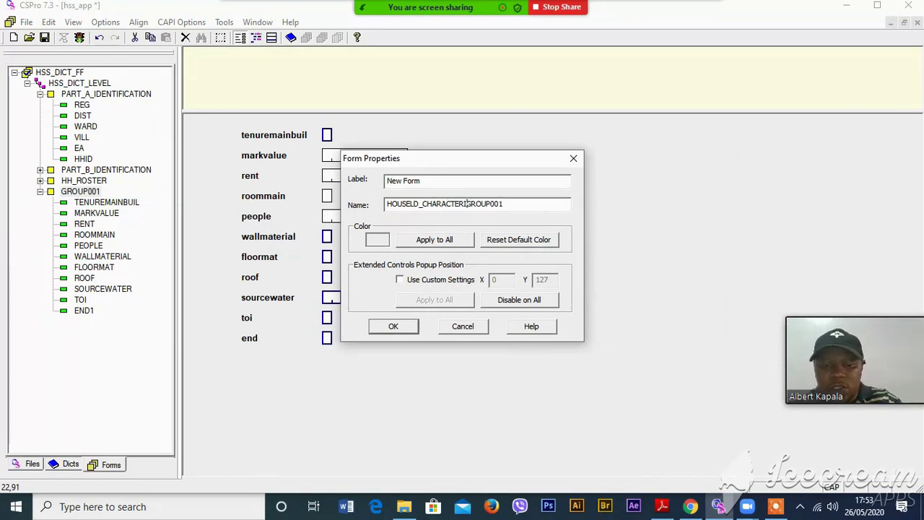
pyautogui.press('Delete')
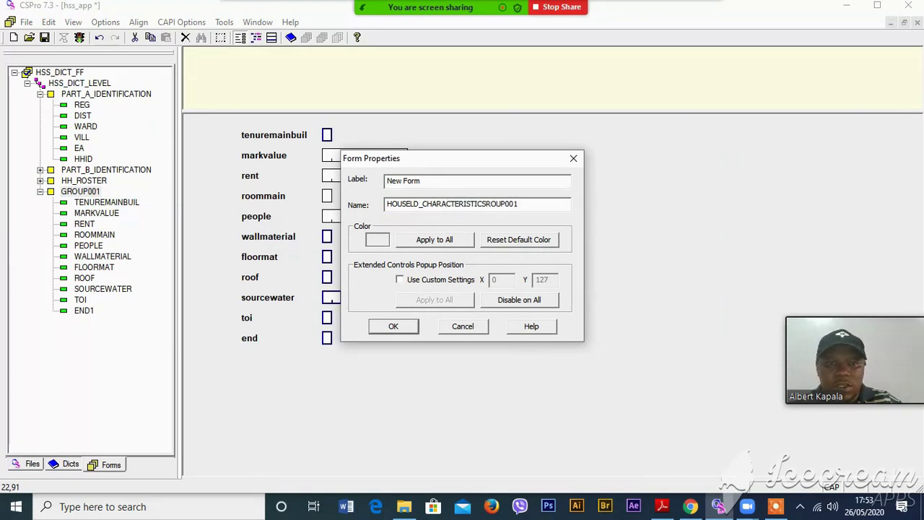
pyautogui.click(411, 204)
pyautogui.write('HO')
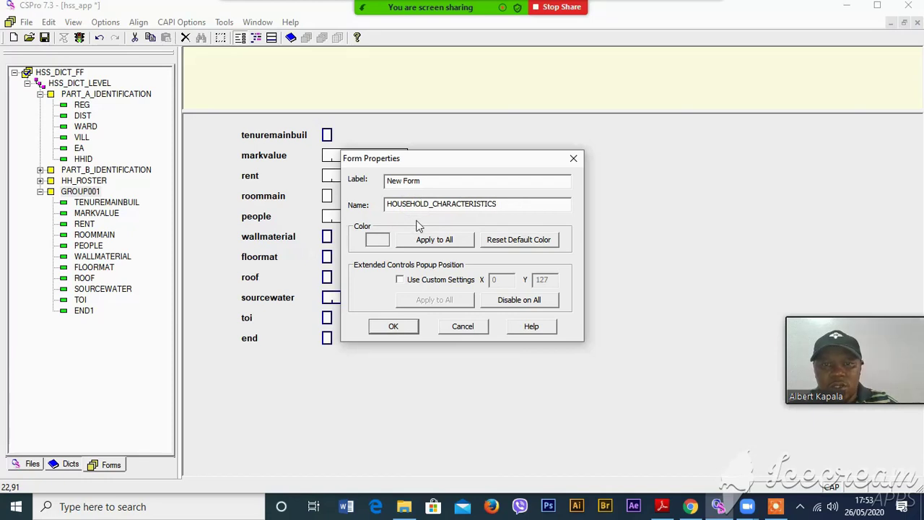
pyautogui.click(393, 326)
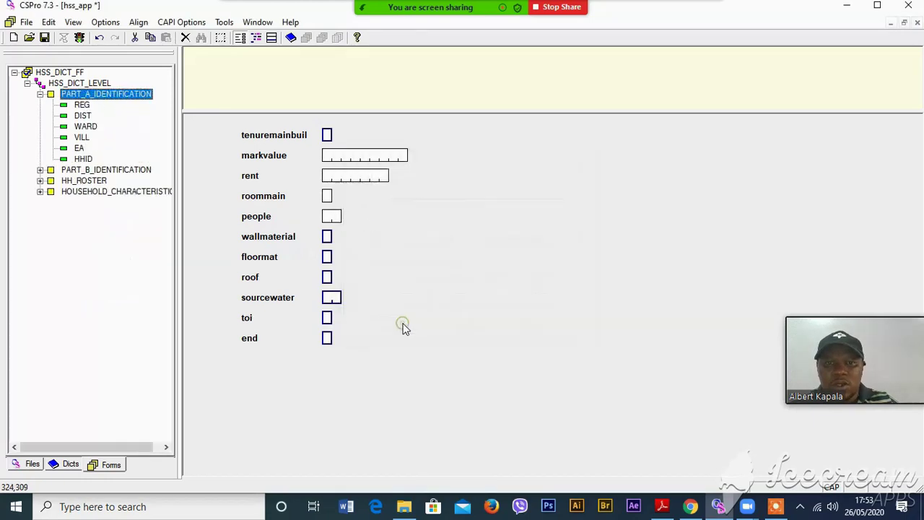
# Rename the HH_ROSTER form as HOUSEHOLD_ROSTER in its form properties
pyautogui.click(39, 180)
pyautogui.click(83, 181)
pyautogui.rightClick(83, 181)
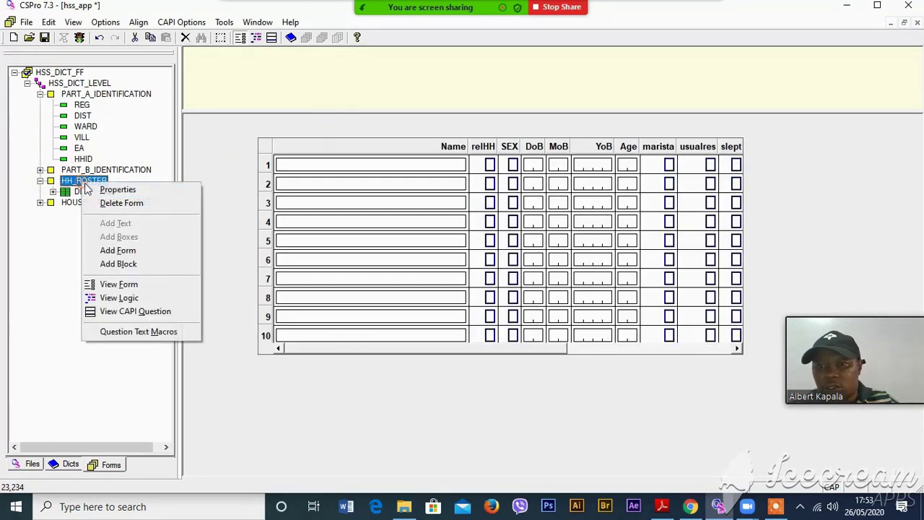
pyautogui.click(116, 190)
pyautogui.click(393, 203)
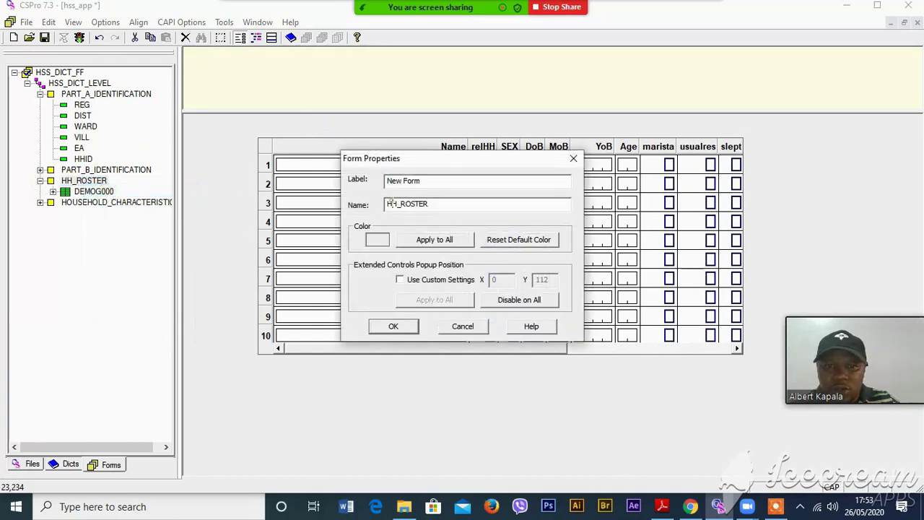
pyautogui.write('OUS')
pyautogui.write('EHOLD')
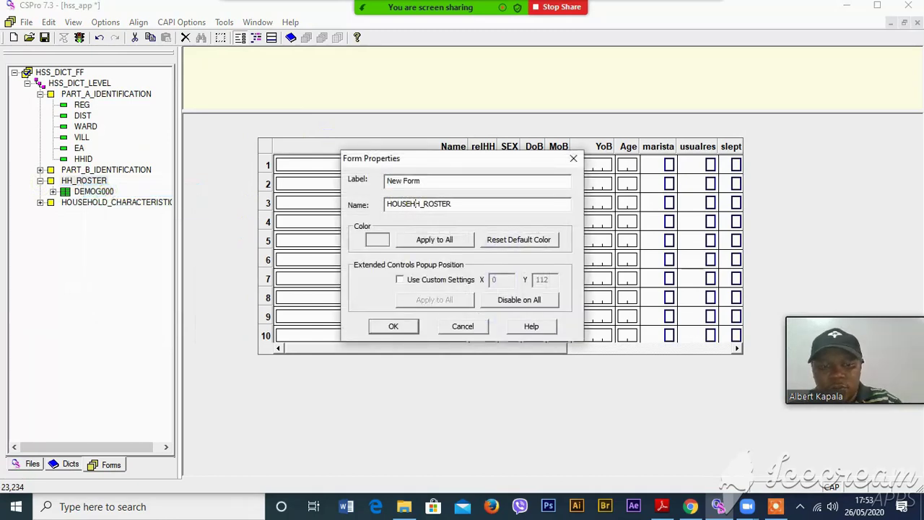
pyautogui.press('Delete')
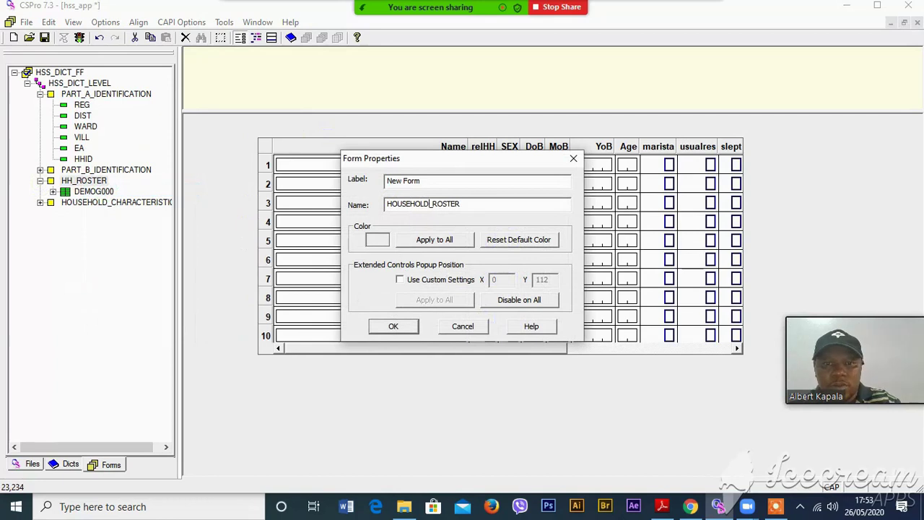
pyautogui.click(393, 327)
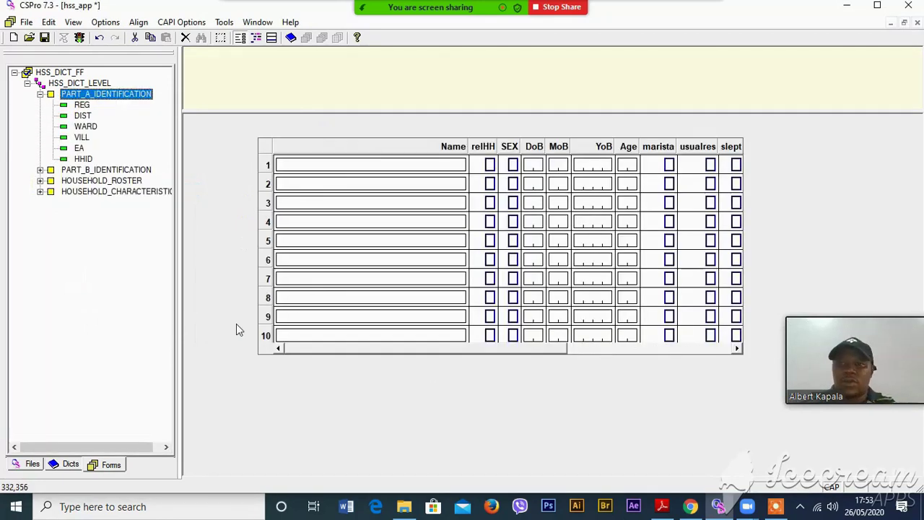
# Review the layouts of the identification, household roster and household characteristics forms from the form tree
pyautogui.click(40, 94)
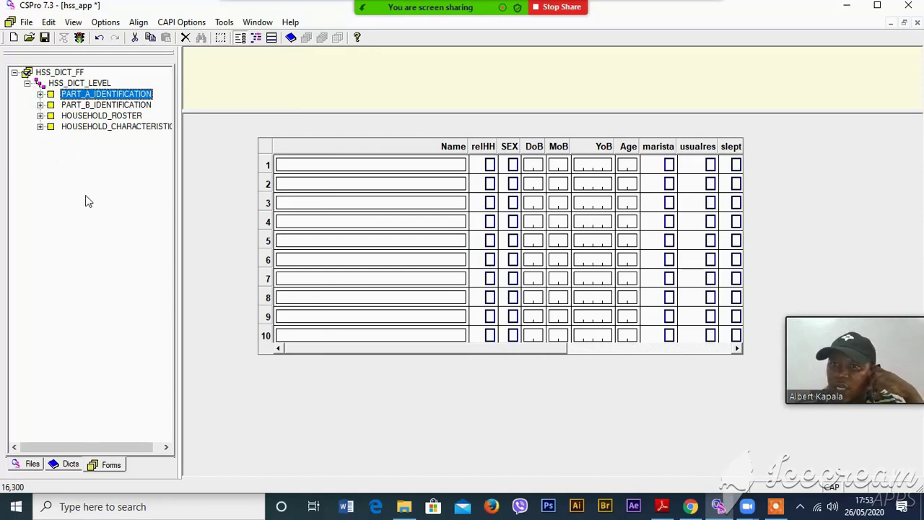
pyautogui.click(91, 104)
pyautogui.click(91, 94)
pyautogui.click(91, 104)
pyautogui.click(92, 127)
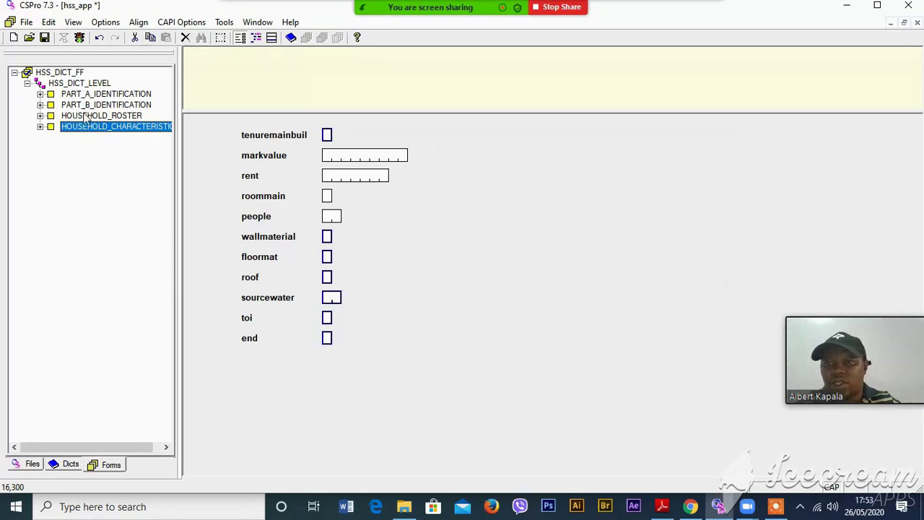
pyautogui.click(86, 117)
pyautogui.click(84, 128)
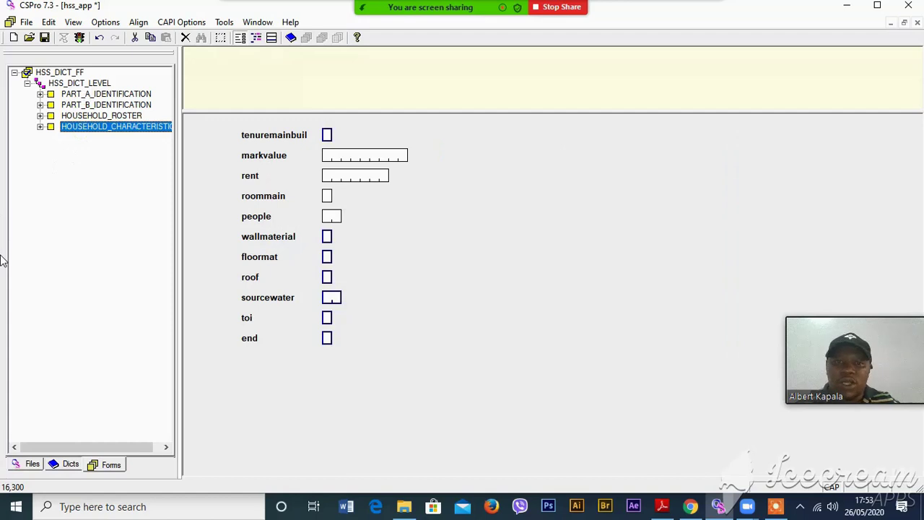
pyautogui.click(40, 116)
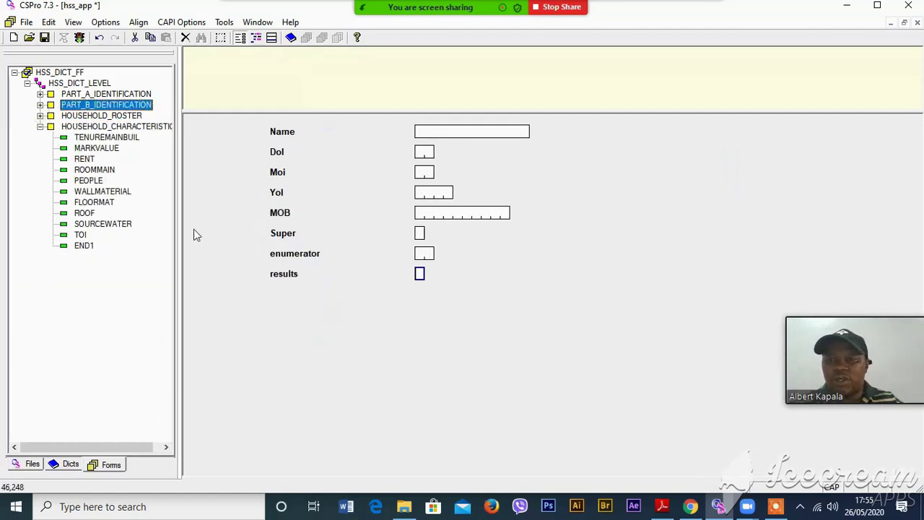
# Run the hss_app application in CSEntry, saving the changes made to it
pyautogui.click(79, 38)
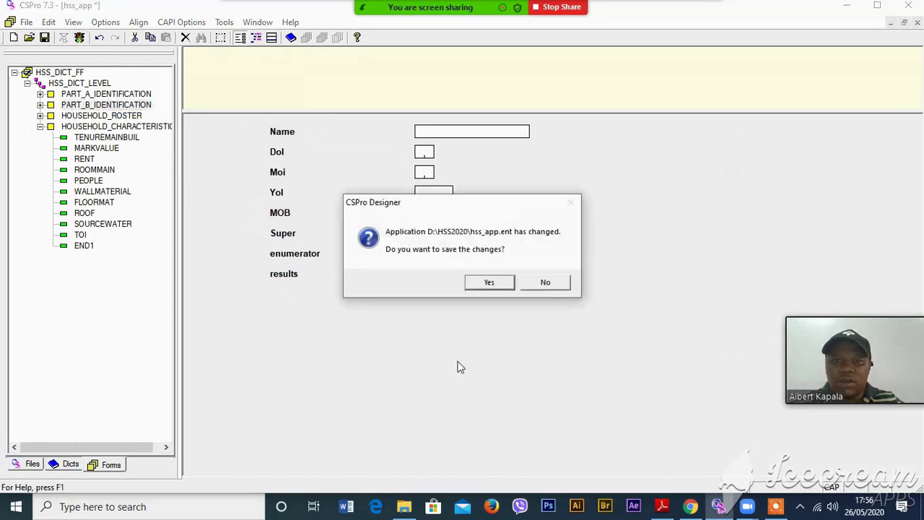
pyautogui.click(488, 282)
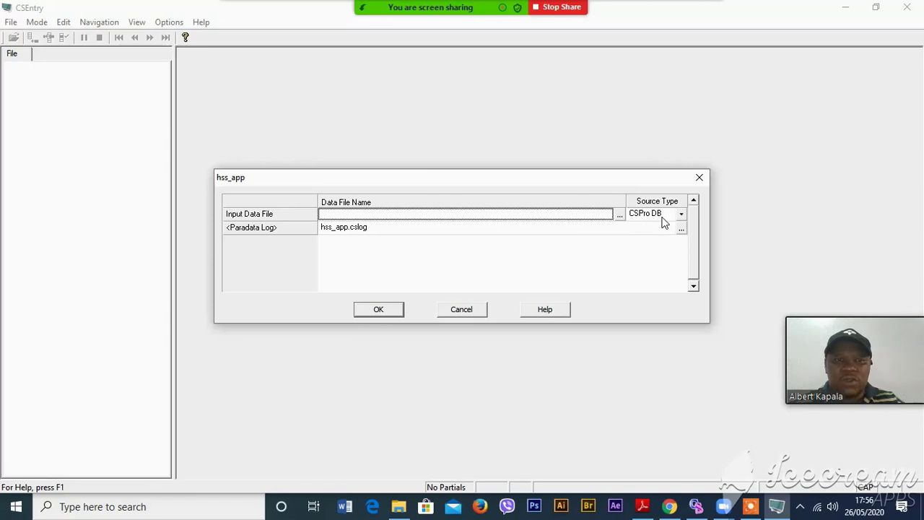
# Create a CSPro DB input data file named hssdatafile in the HSS2020 Data folder and start data entry with it
pyautogui.click(618, 216)
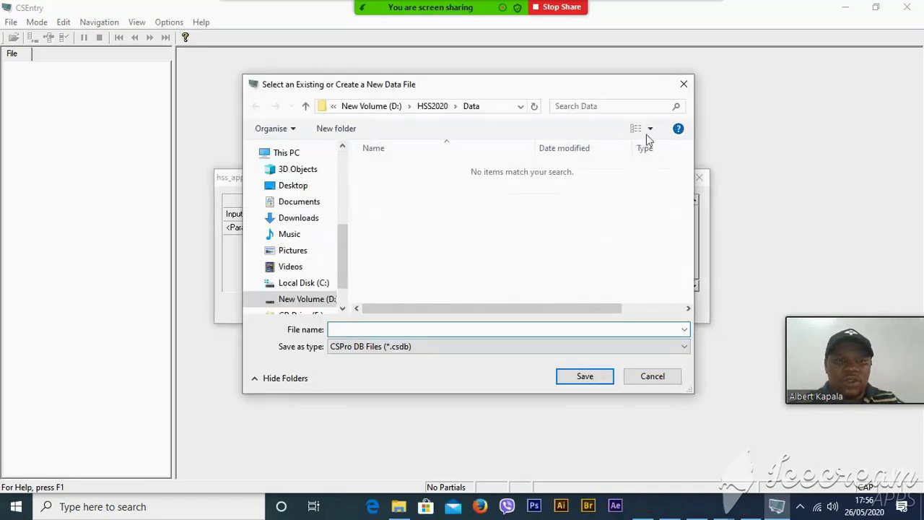
pyautogui.click(684, 84)
pyautogui.click(619, 216)
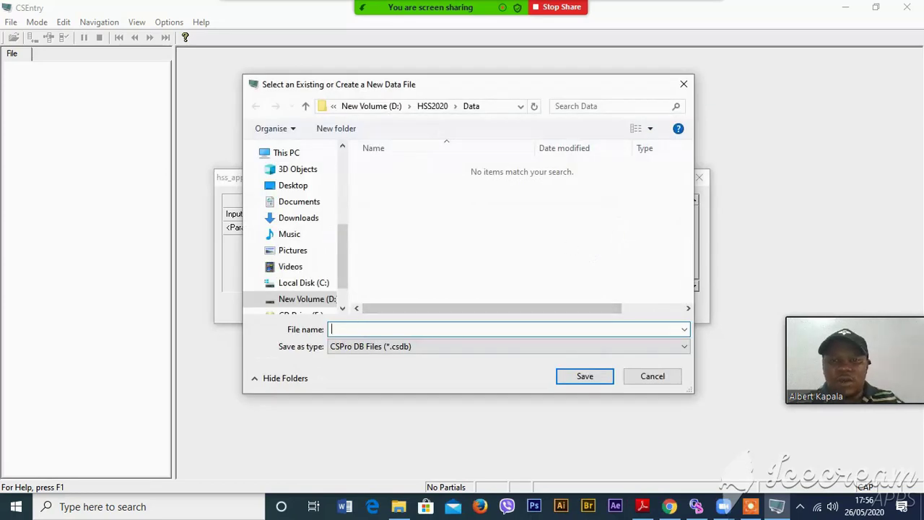
pyautogui.click(436, 106)
pyautogui.click(389, 170)
pyautogui.doubleClick(390, 175)
pyautogui.click(369, 330)
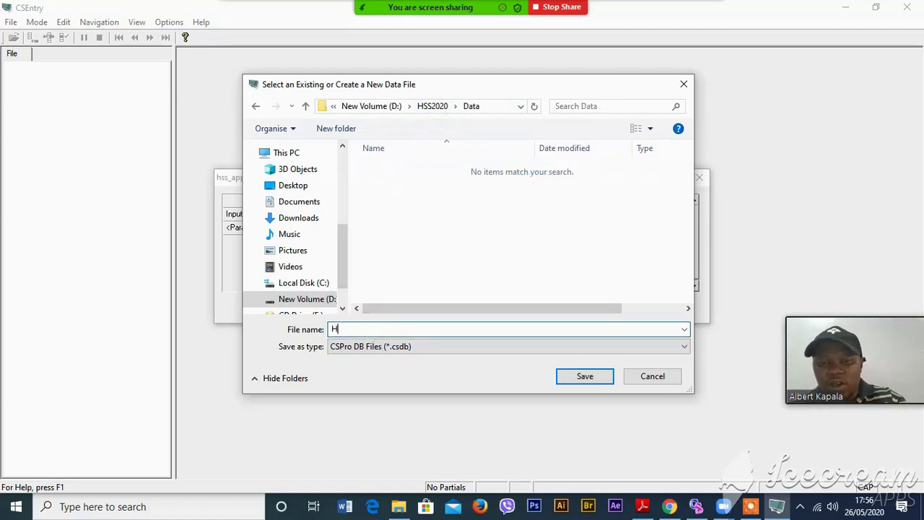
pyautogui.write('hh')
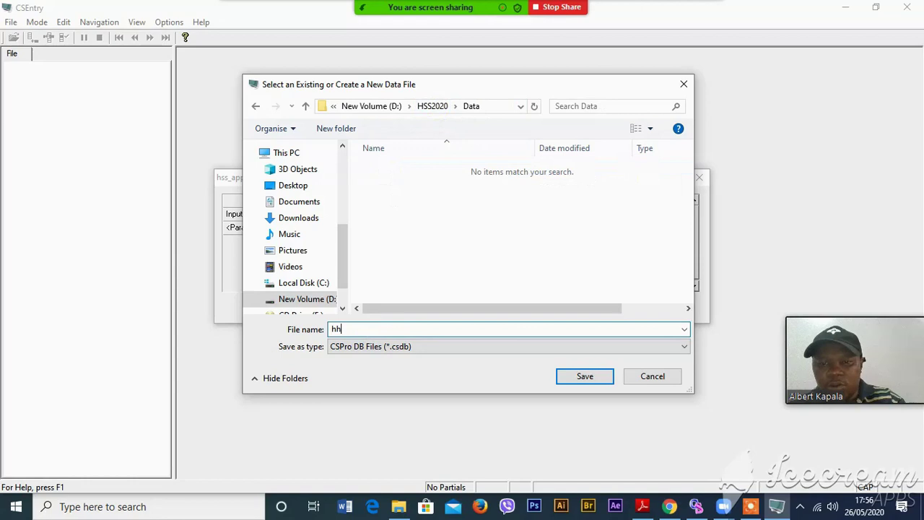
pyautogui.write('sdatafile')
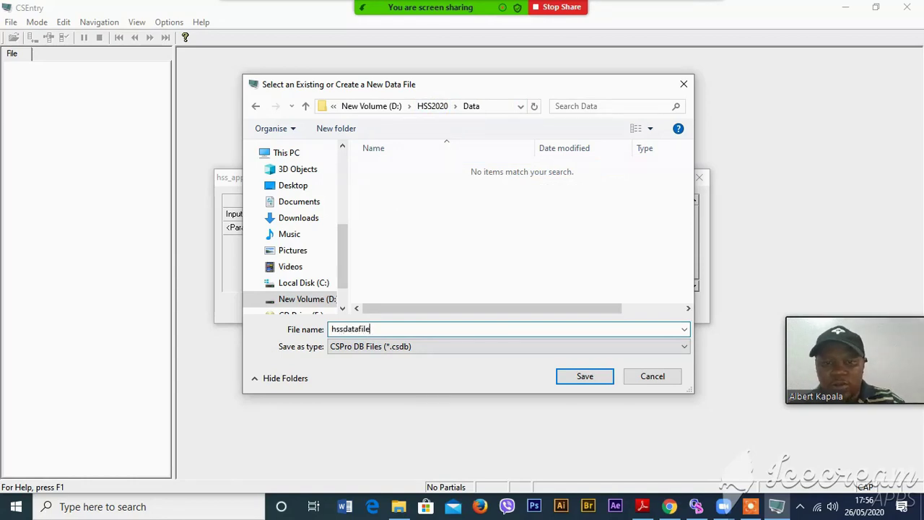
pyautogui.click(581, 377)
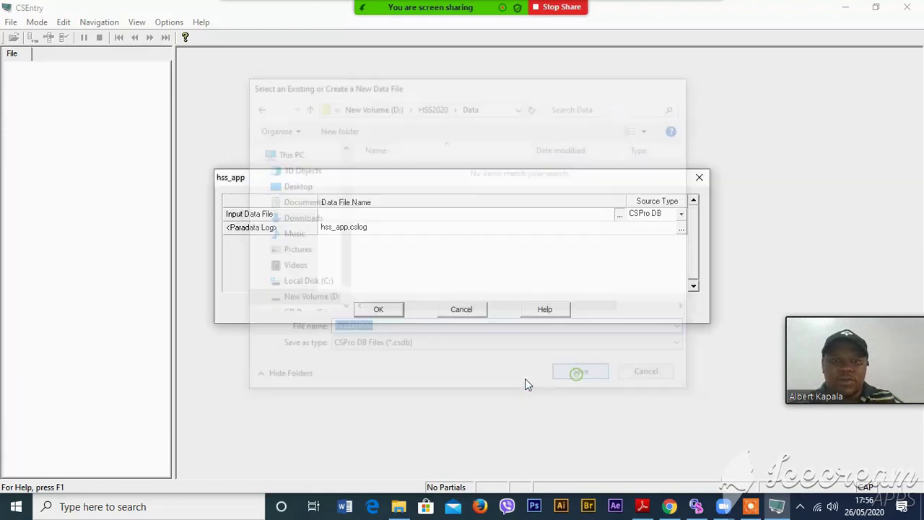
pyautogui.click(373, 313)
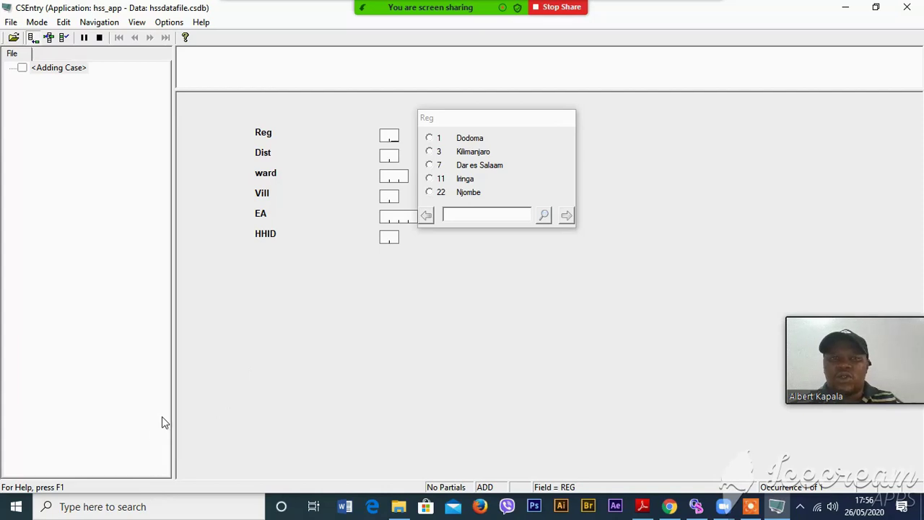
# Close CSEntry, expand the HOUSEHOLD_ROSTER form in the CSPro form tree, and rerun hss_app with Data\hssdatafile.csdb as input data file
pyautogui.click(907, 8)
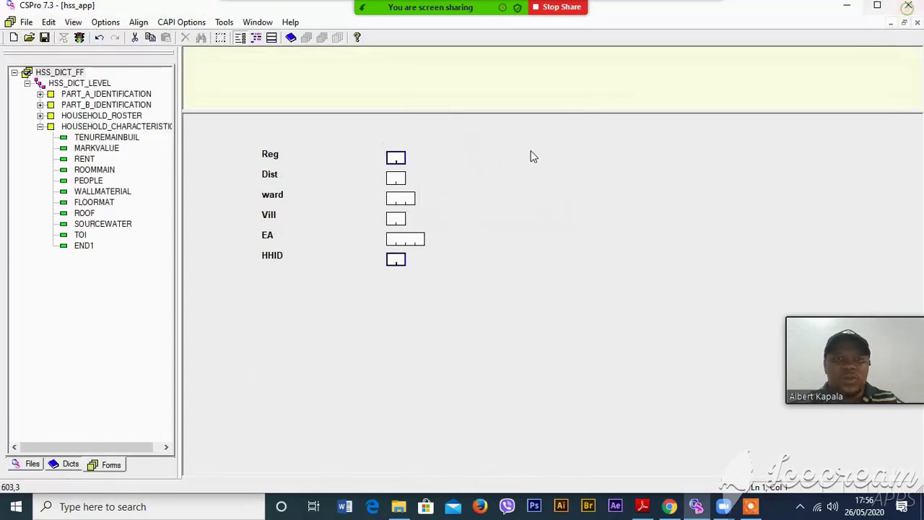
pyautogui.click(41, 116)
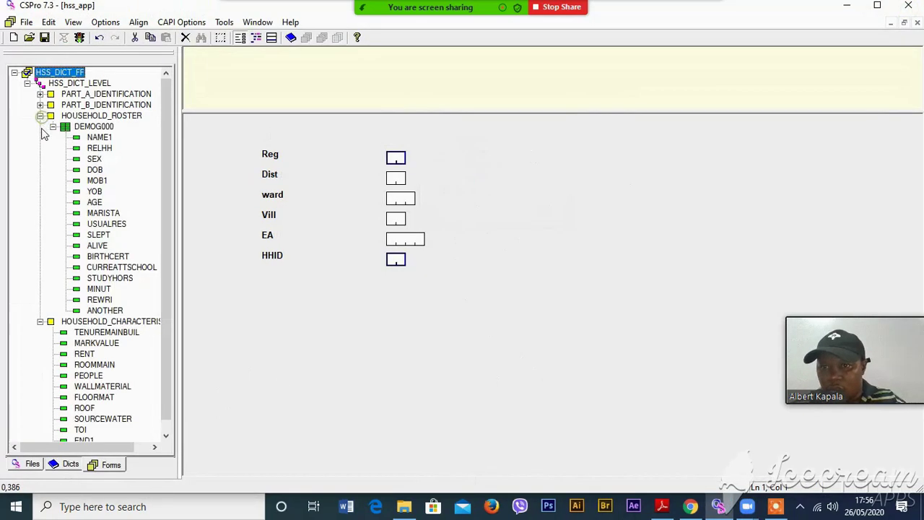
pyautogui.click(79, 37)
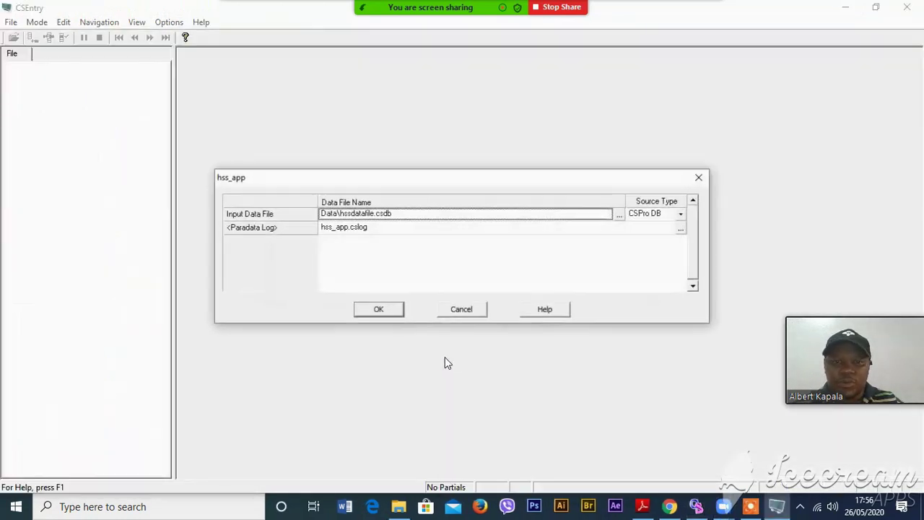
pyautogui.click(386, 310)
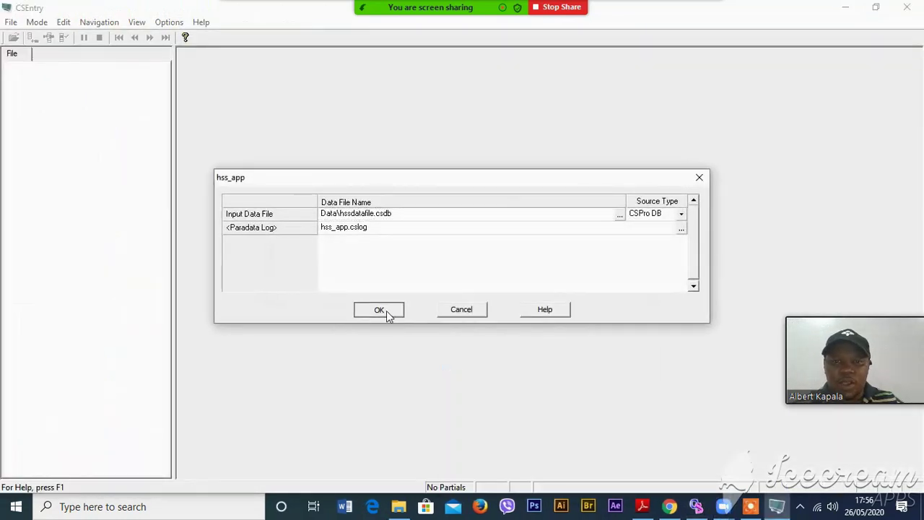